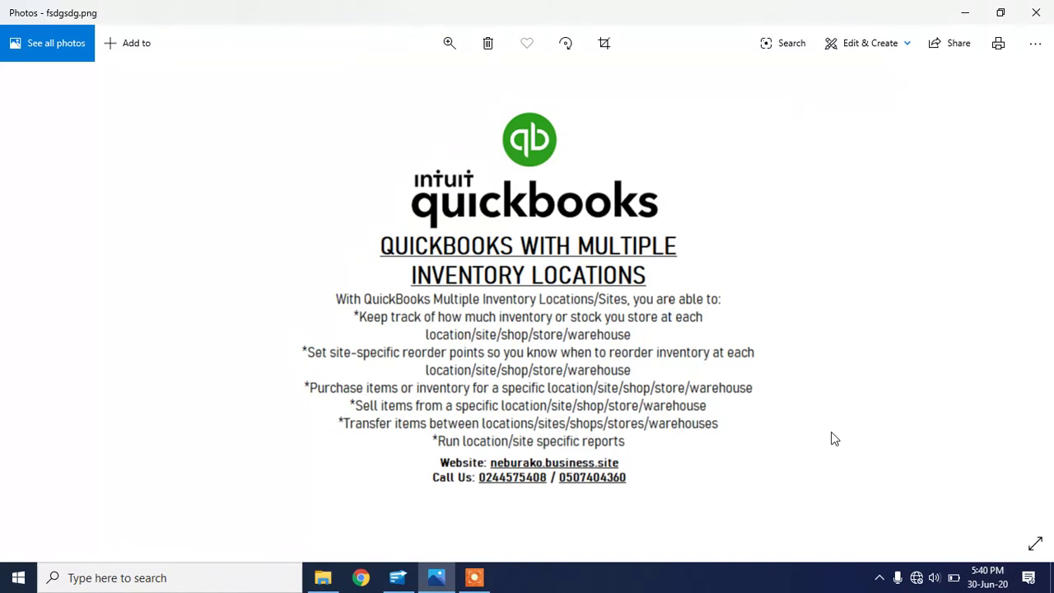
# Switch to QuickBooks and start a new bill for the vendor US MEDICS INC.
pyautogui.click(399, 577)
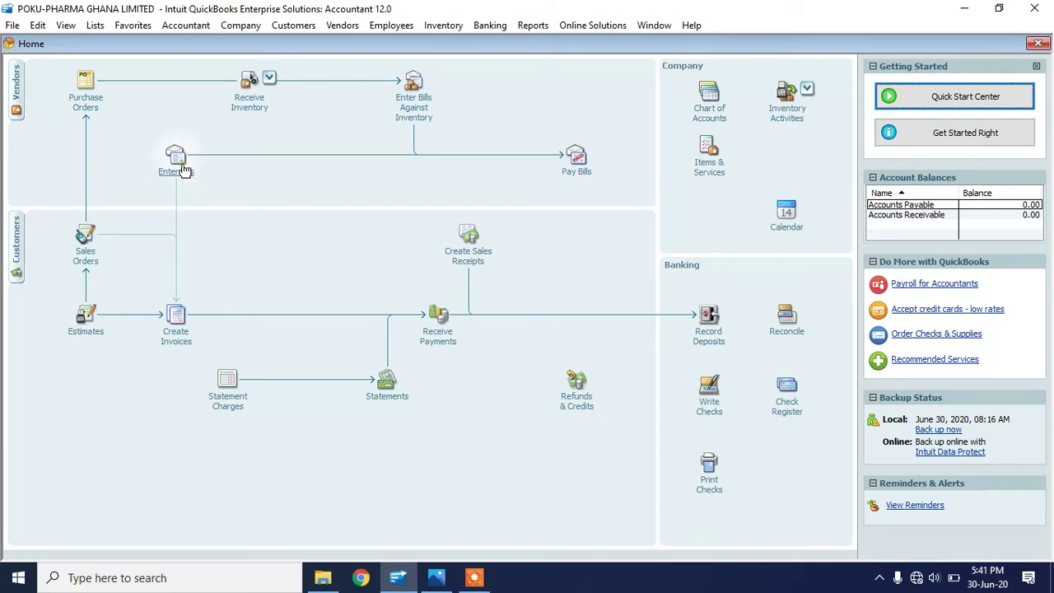
pyautogui.click(183, 167)
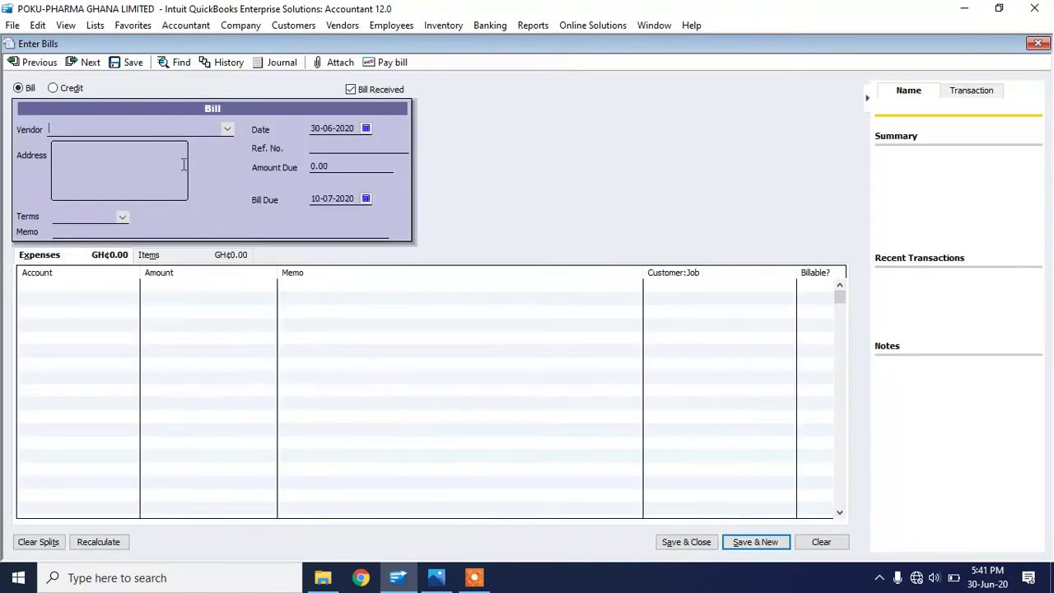
pyautogui.click(226, 130)
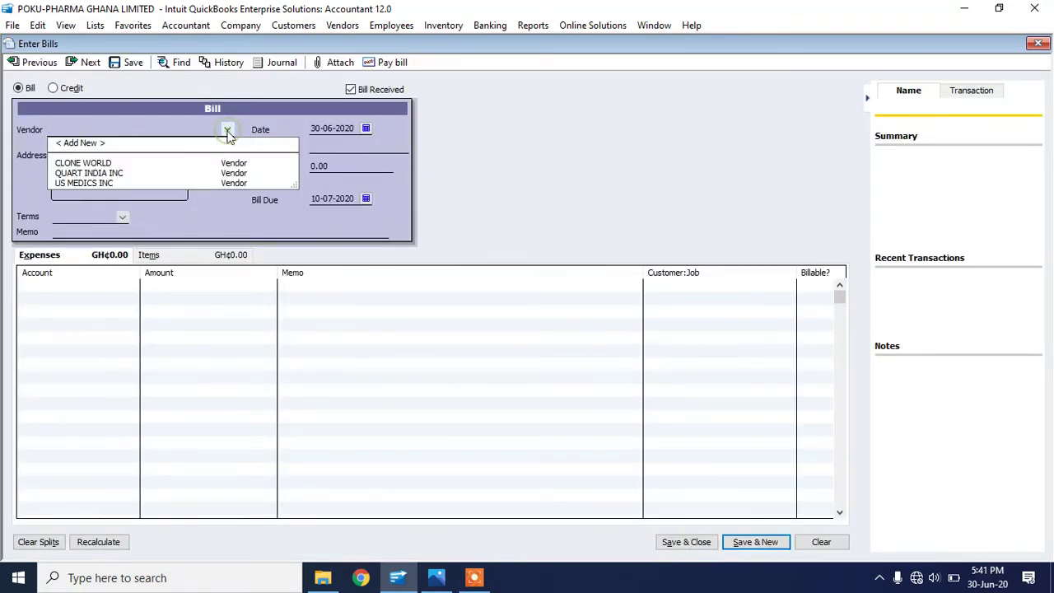
pyautogui.click(95, 183)
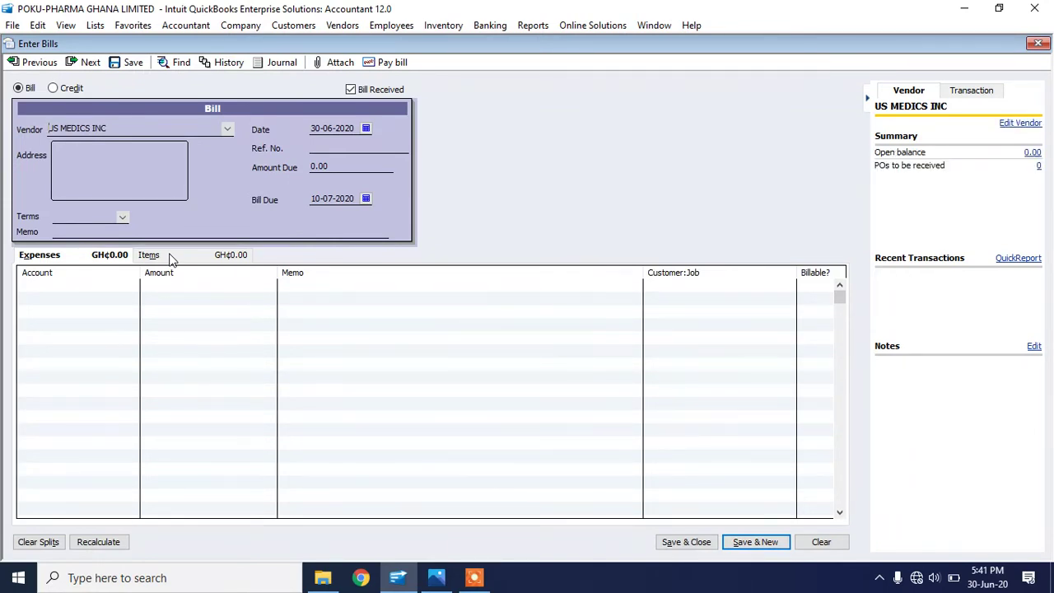
# Add BIOFERON CAP as the bill's first item line with a quantity of 1000.
pyautogui.click(169, 257)
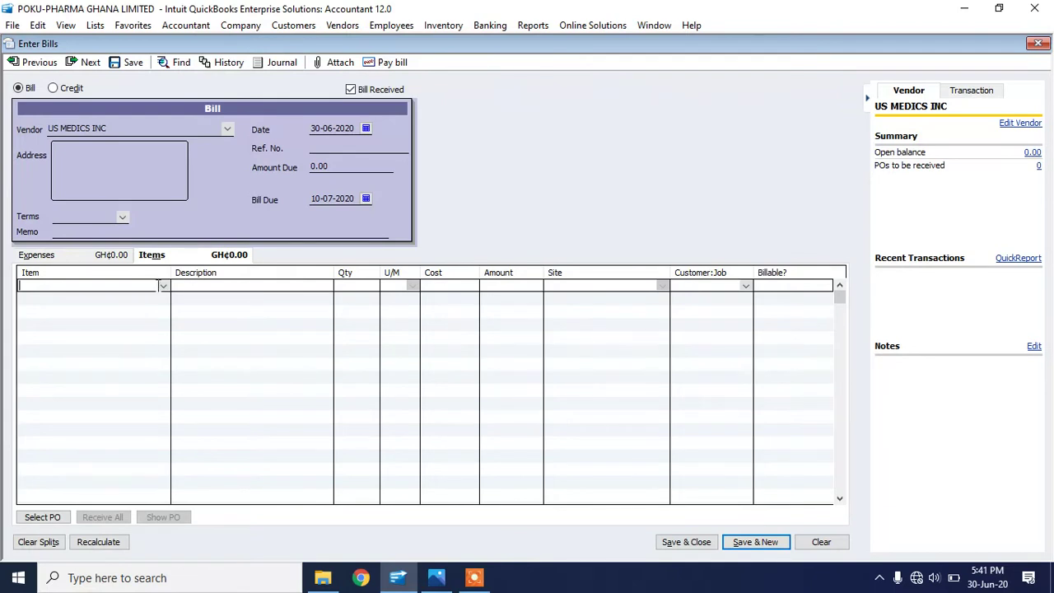
pyautogui.click(163, 285)
pyautogui.click(69, 297)
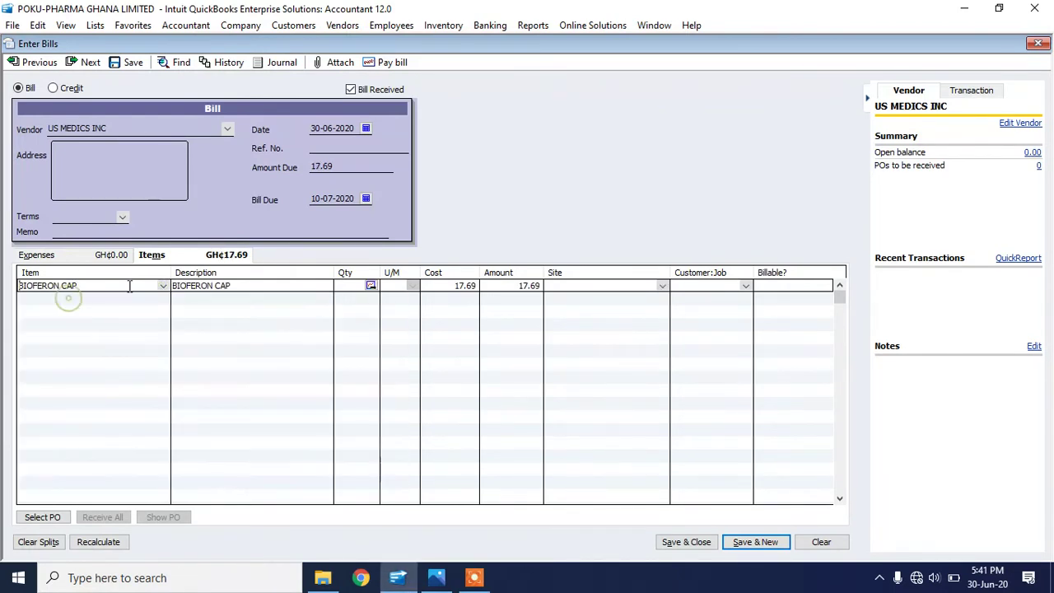
pyautogui.click(338, 285)
pyautogui.write('1000')
# Add BIOFERON IRON 200ML as the second item line with a quantity of 1500.
pyautogui.click(161, 298)
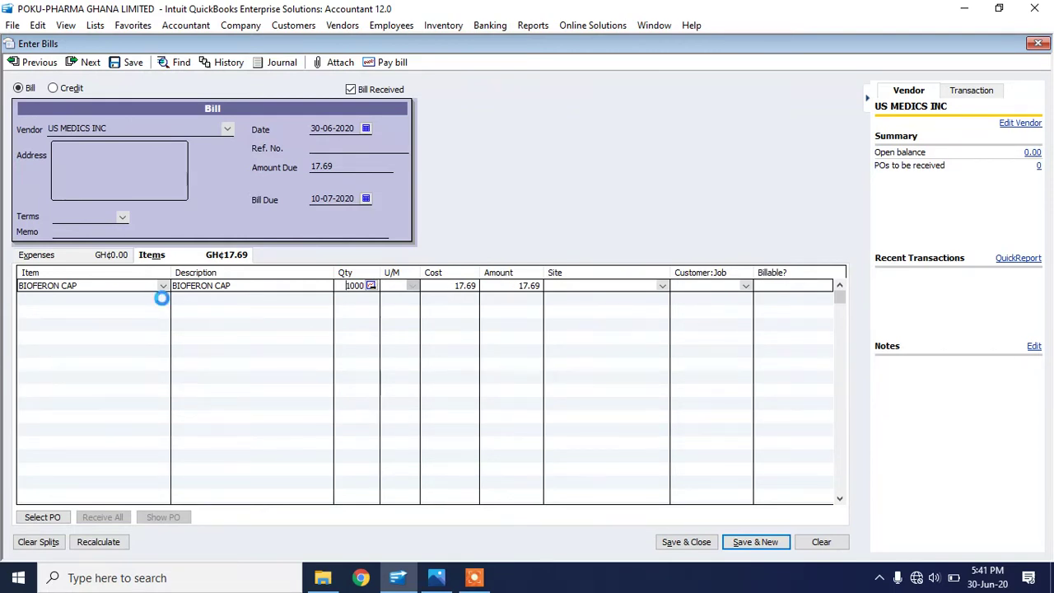
pyautogui.click(90, 323)
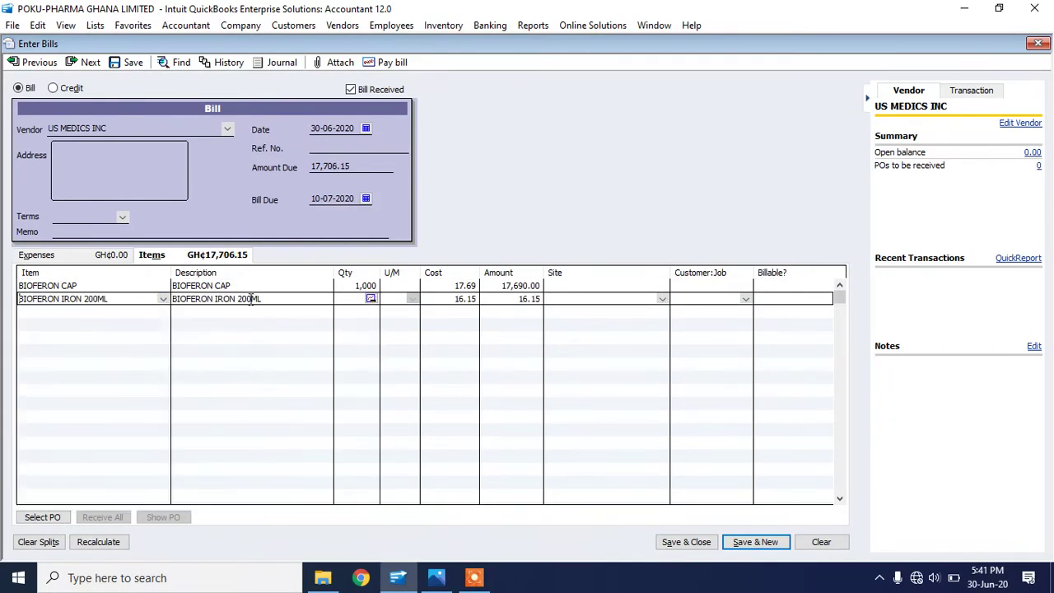
pyautogui.click(347, 299)
pyautogui.write('1500')
pyautogui.click(452, 301)
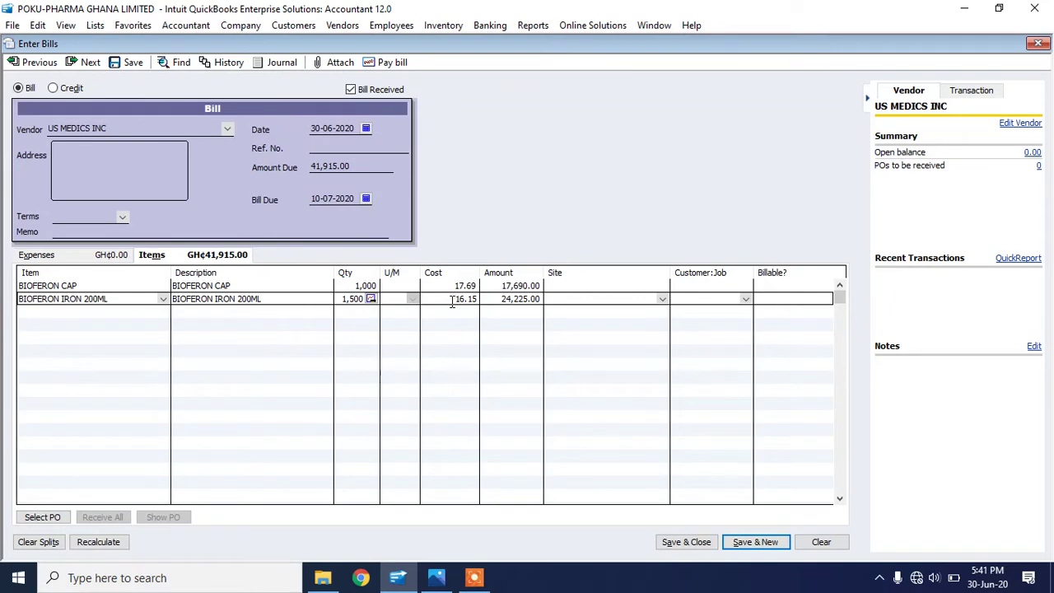
# Add BLOMAN TONIC 300ML as the third item line with a quantity of 1000.
pyautogui.click(164, 312)
pyautogui.click(164, 312)
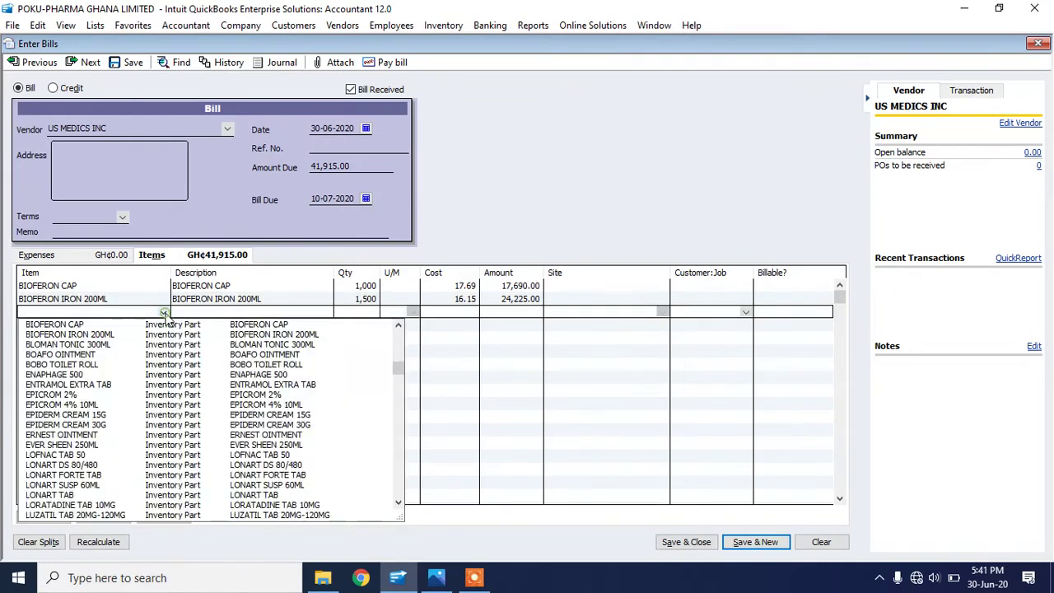
pyautogui.click(73, 344)
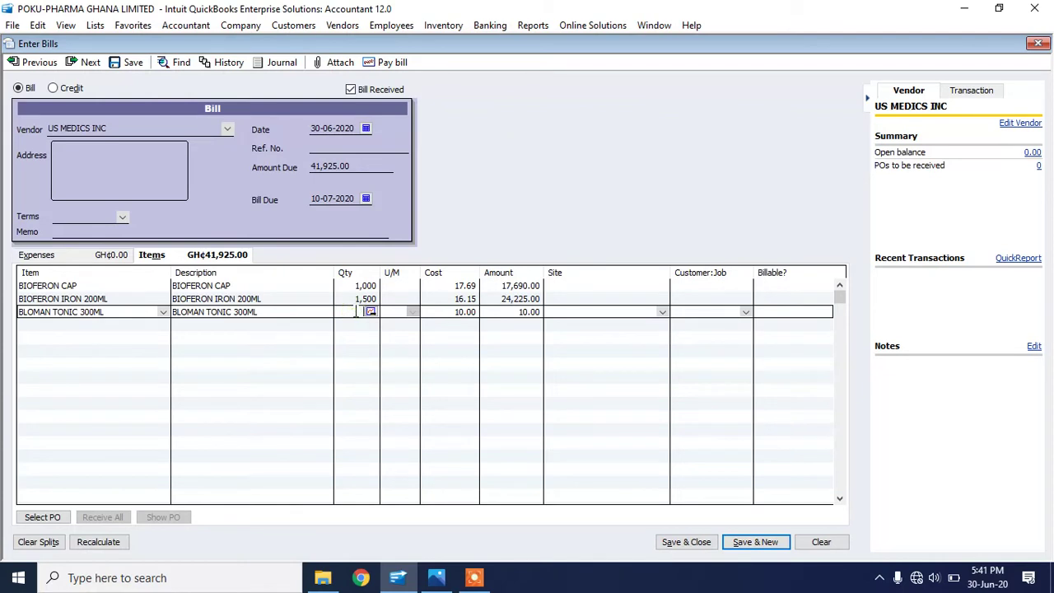
pyautogui.write('1000')
pyautogui.click(453, 316)
pyautogui.click(357, 168)
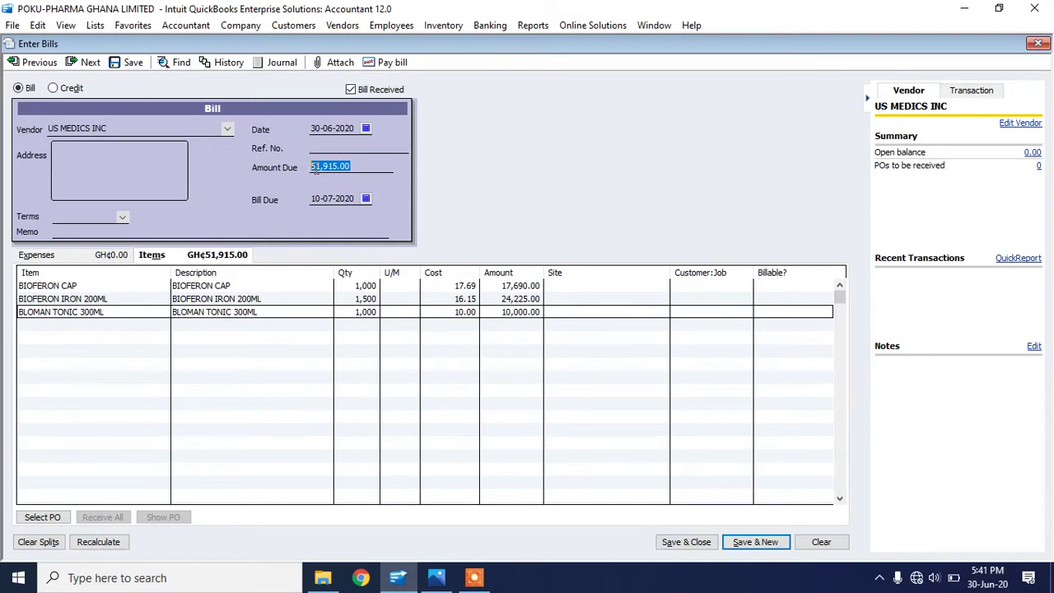
pyautogui.click(372, 166)
pyautogui.moveTo(115, 128); pyautogui.dragTo(33, 132)
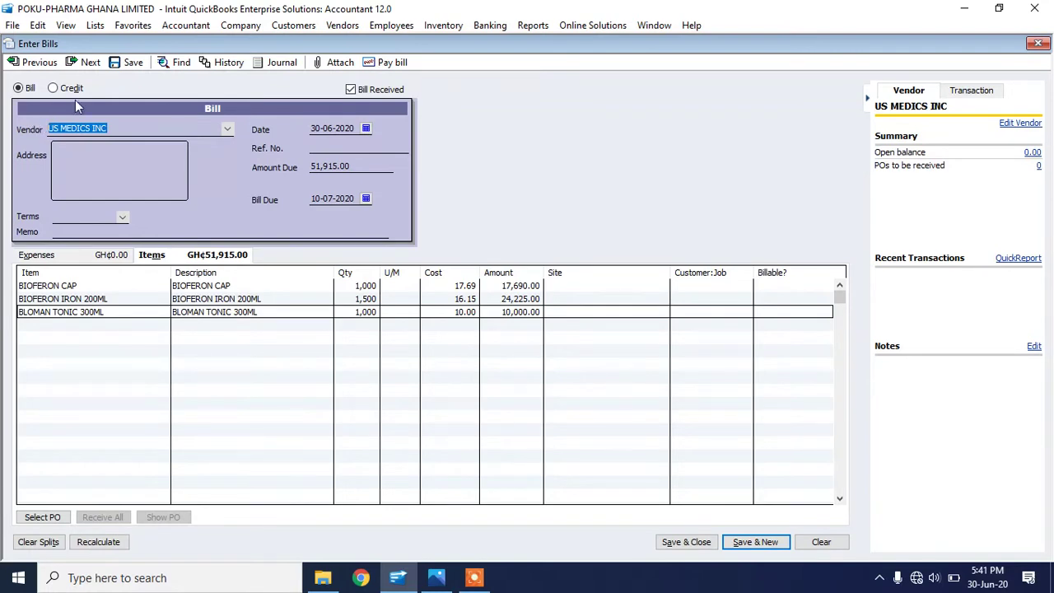
# Set the BIOFERON CAP line's site to POKU PHARMA- MAIN and apply it to all inventory items on the bill.
pyautogui.click(580, 288)
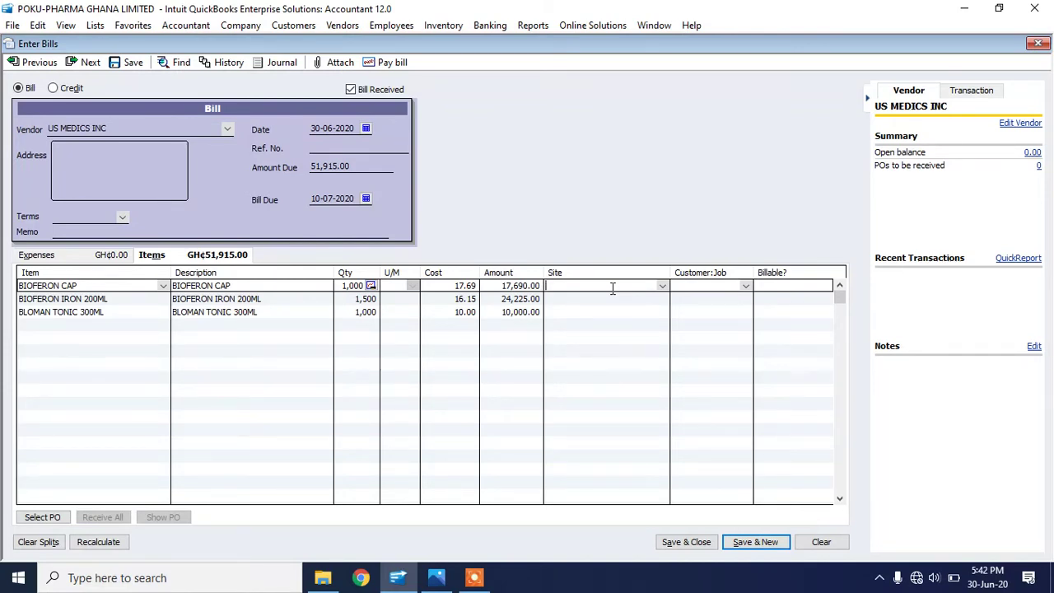
pyautogui.click(662, 287)
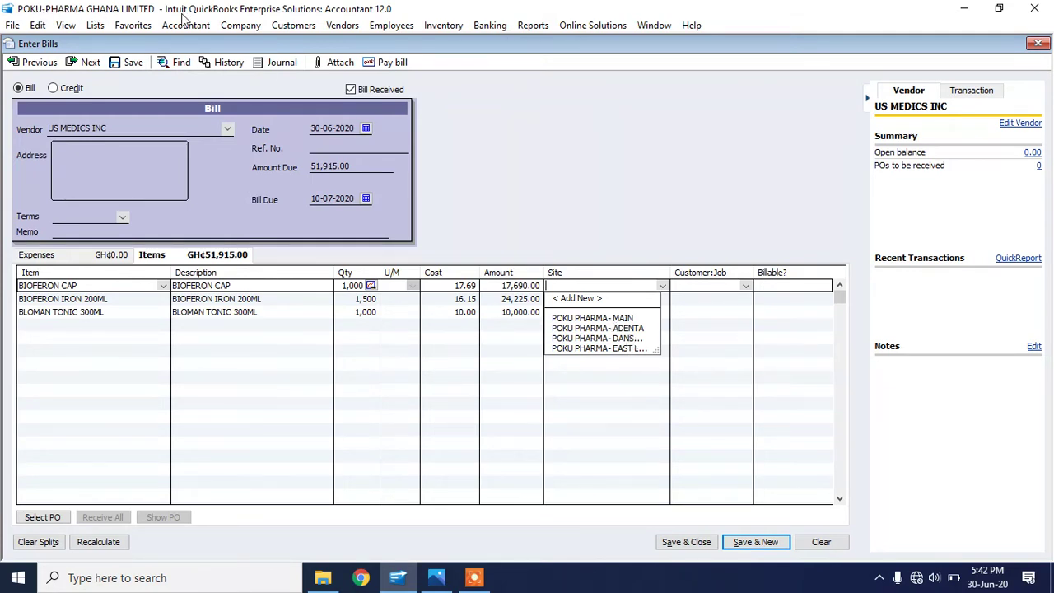
pyautogui.click(632, 319)
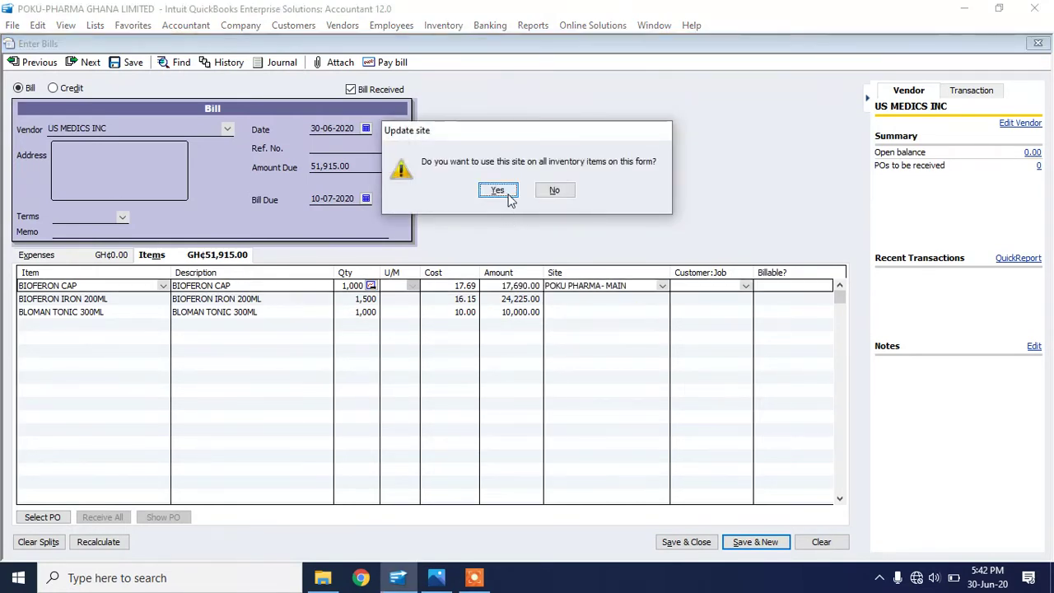
pyautogui.click(497, 190)
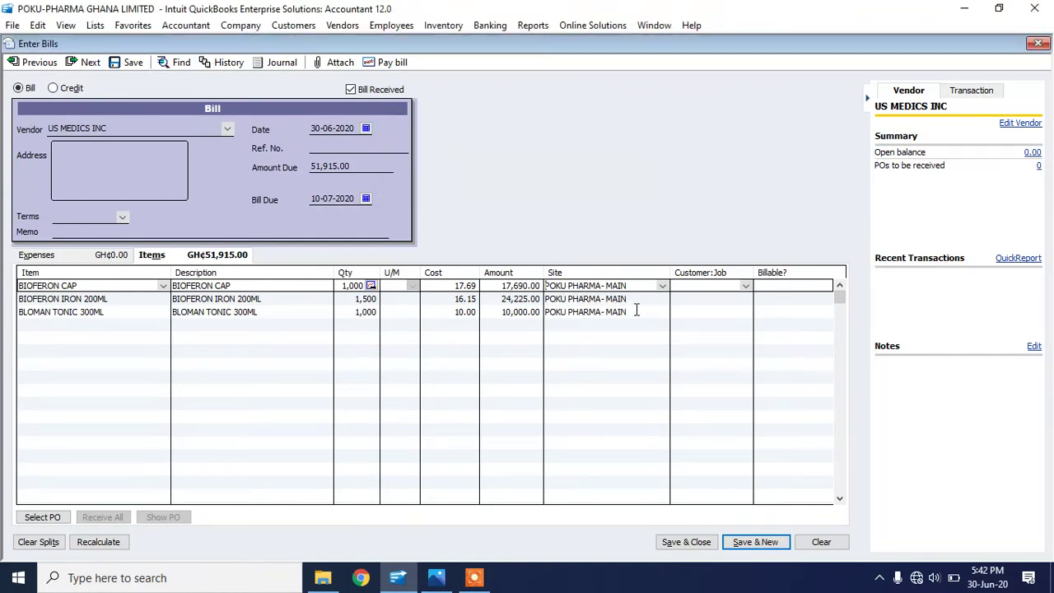
# Change the site of the BLOMAN TONIC 300ML line to POKU PHARMA- ADENTA.
pyautogui.click(654, 299)
pyautogui.click(654, 312)
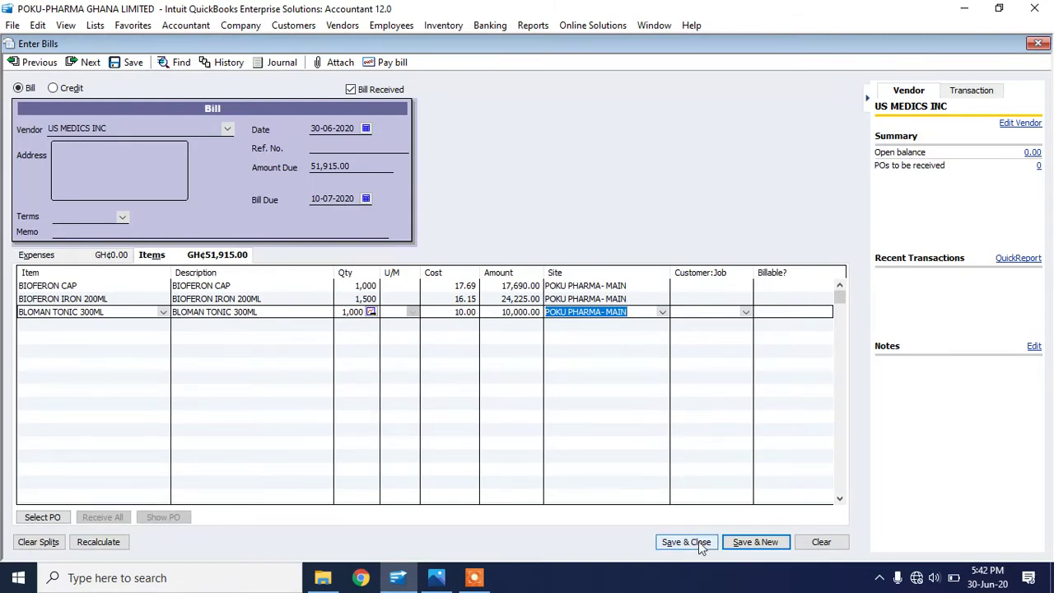
pyautogui.click(663, 313)
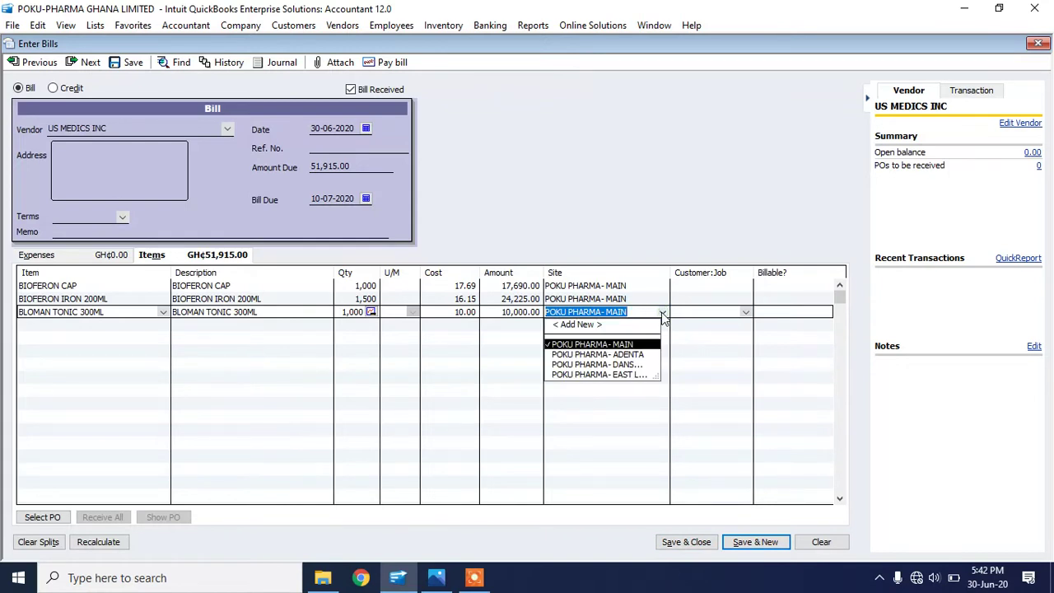
pyautogui.click(609, 354)
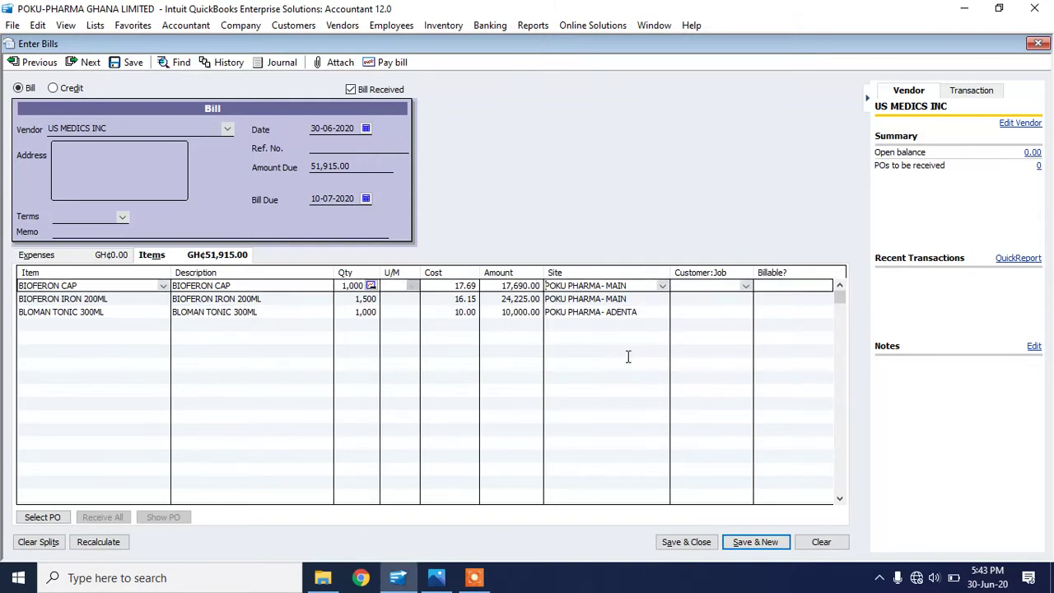
# Set the BLOMAN TONIC 300ML line's site back to POKU PHARMA- MAIN and save and close the bill.
pyautogui.click(652, 312)
pyautogui.click(663, 313)
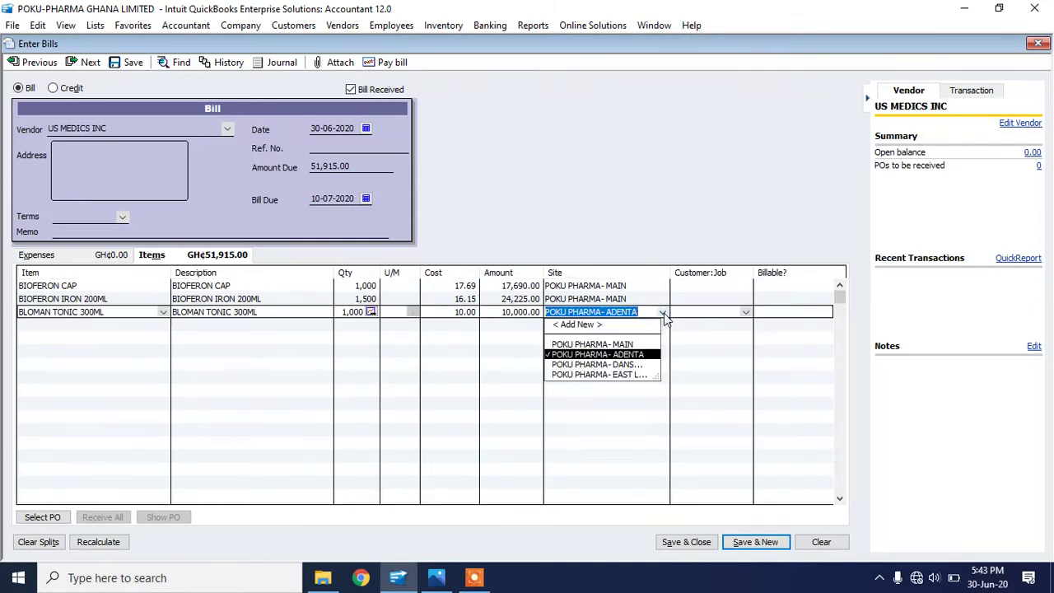
pyautogui.click(663, 313)
pyautogui.click(664, 313)
pyautogui.click(609, 344)
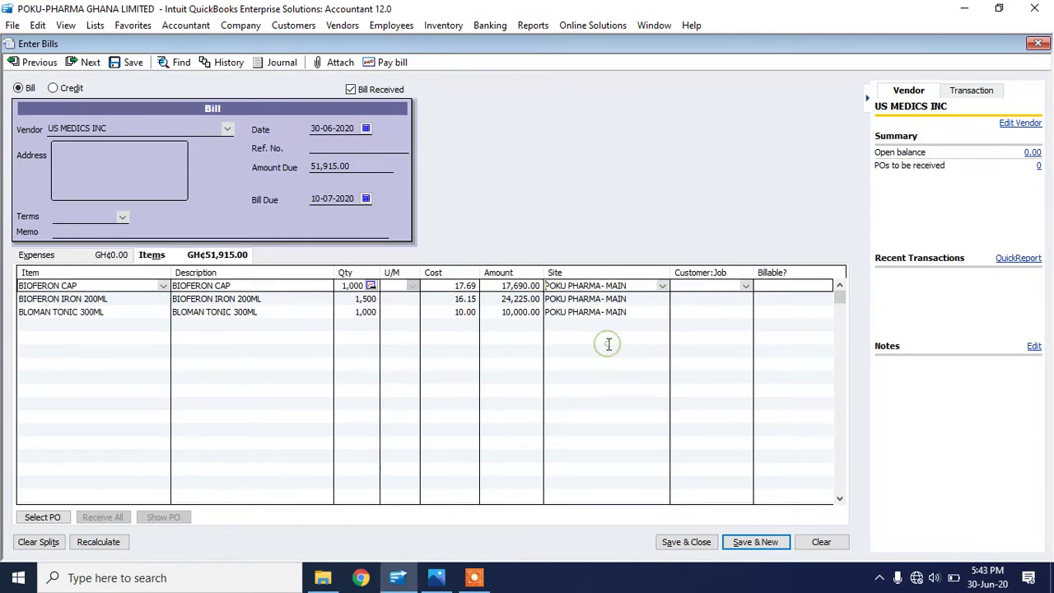
pyautogui.click(685, 542)
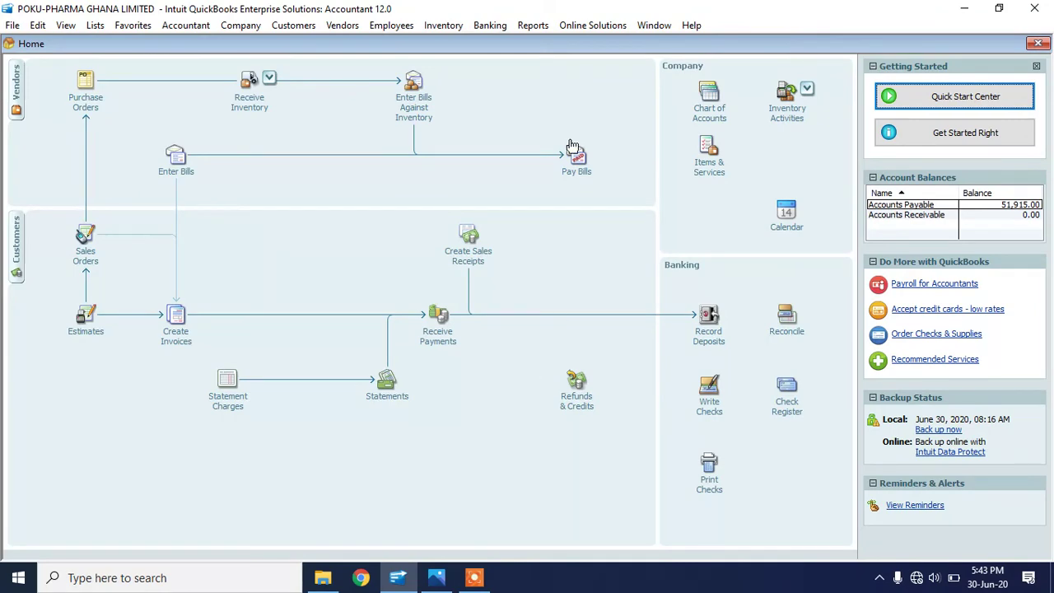
# Open the Quantity on Hand by Site inventory report, check the item quantities at each site, and close it.
pyautogui.click(527, 27)
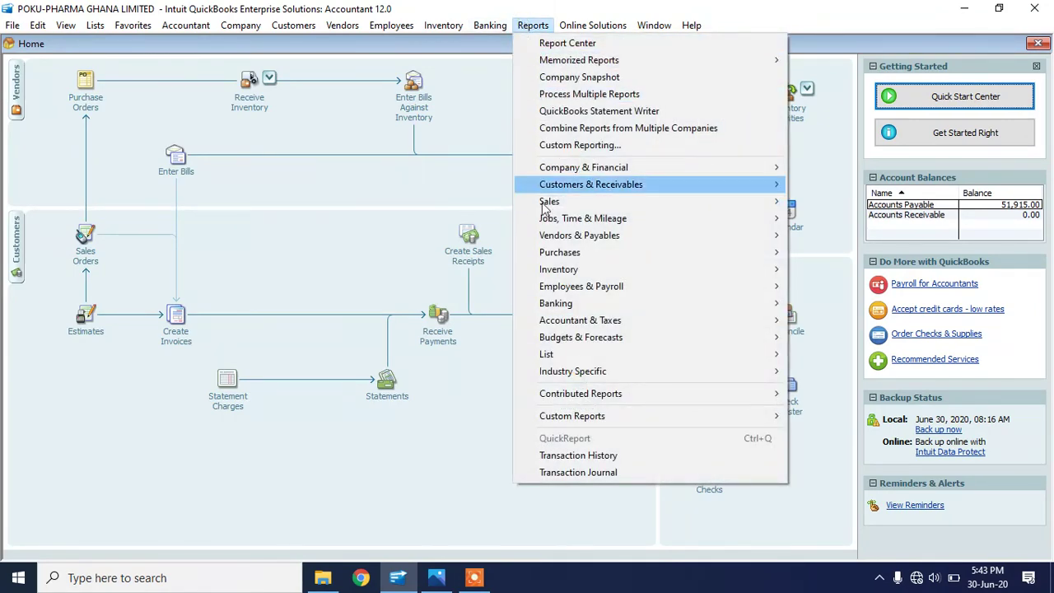
pyautogui.moveTo(553, 289)
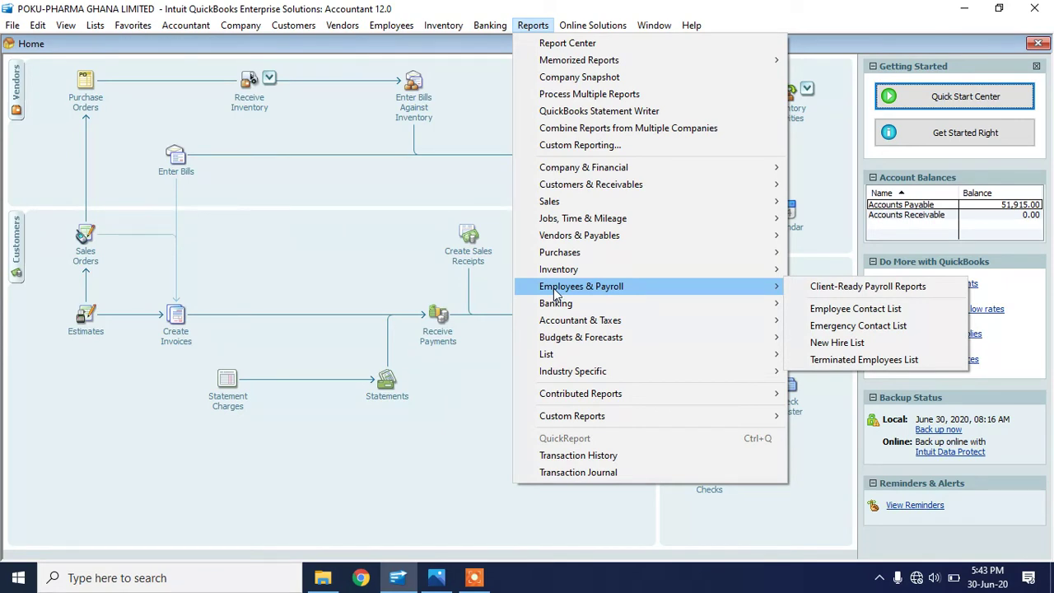
pyautogui.moveTo(589, 269)
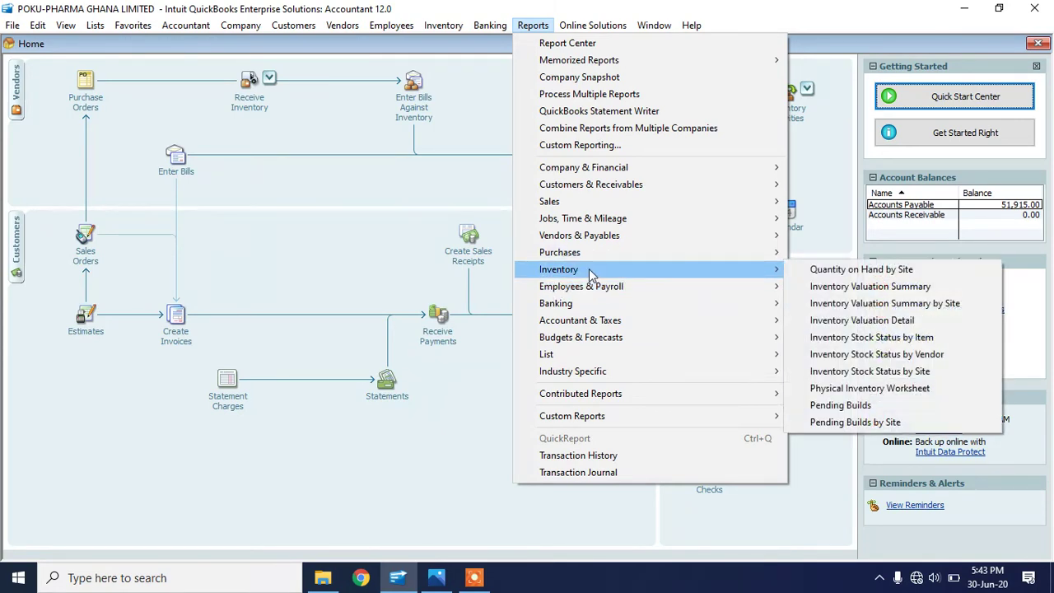
pyautogui.click(913, 274)
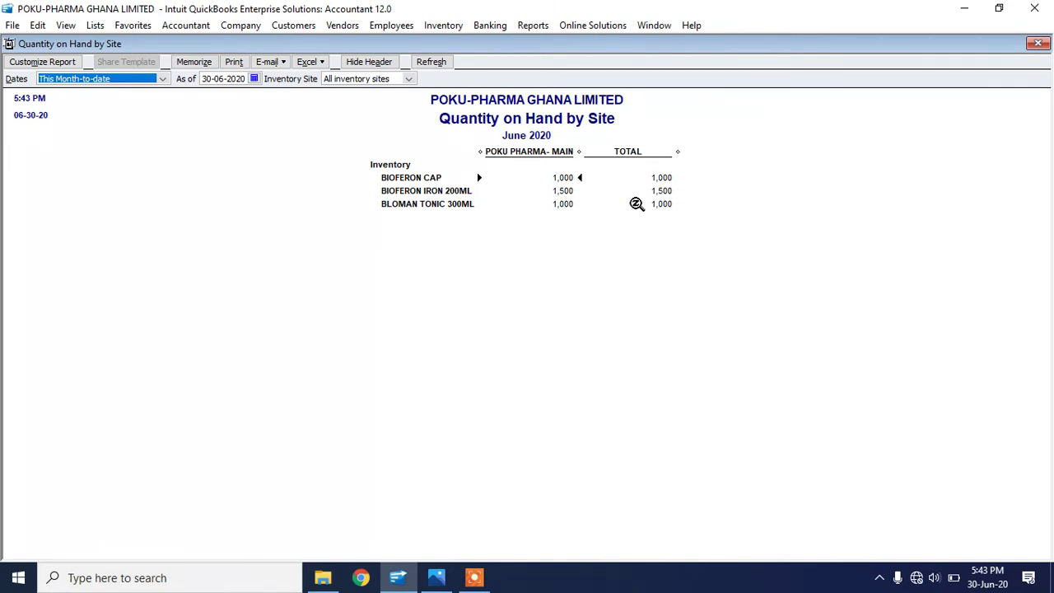
pyautogui.click(1038, 44)
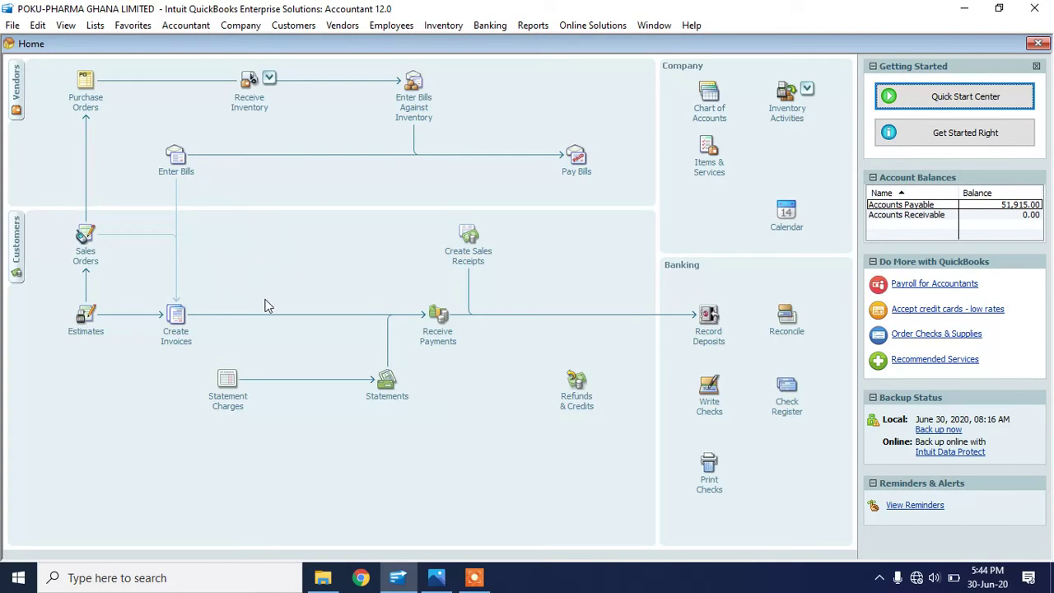
# Start an inventory transfer dated 30-06-2020 from POKU PHARMA- MAIN to POKU PHARMA- ADENTA.
pyautogui.click(449, 30)
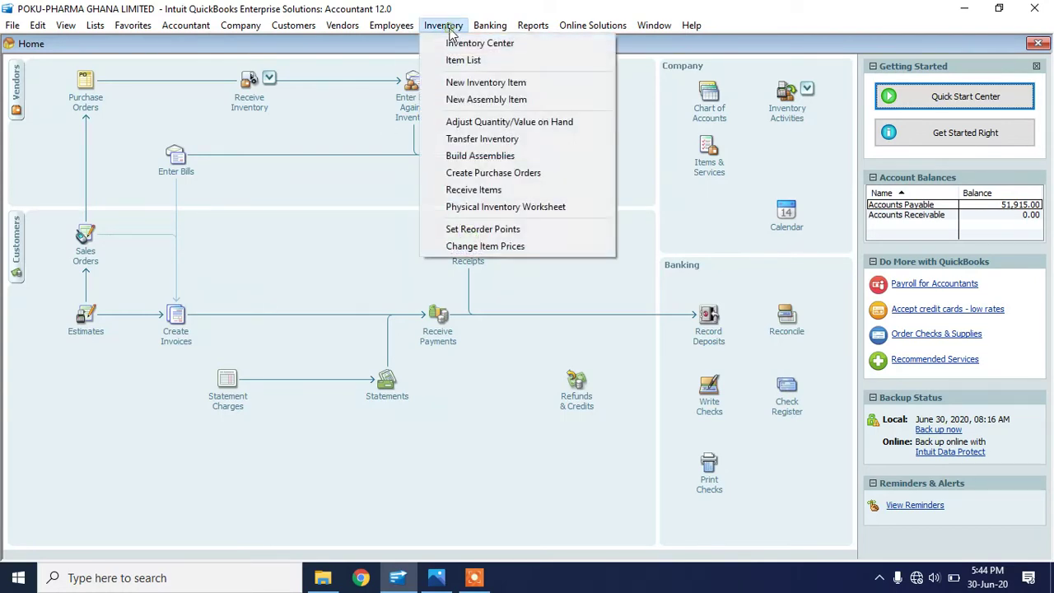
pyautogui.click(455, 140)
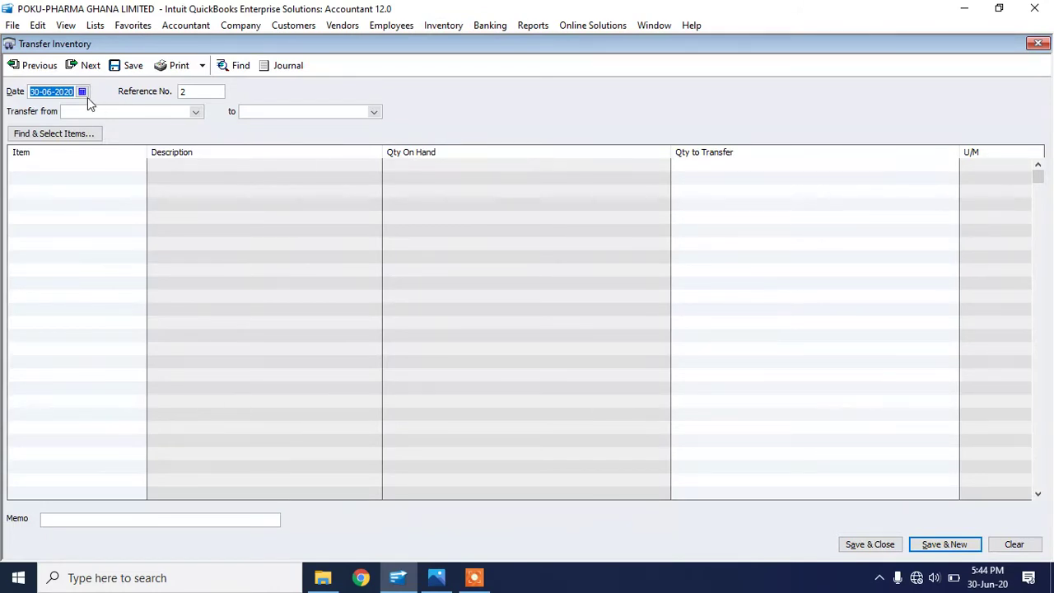
pyautogui.click(82, 91)
pyautogui.click(78, 178)
pyautogui.click(195, 111)
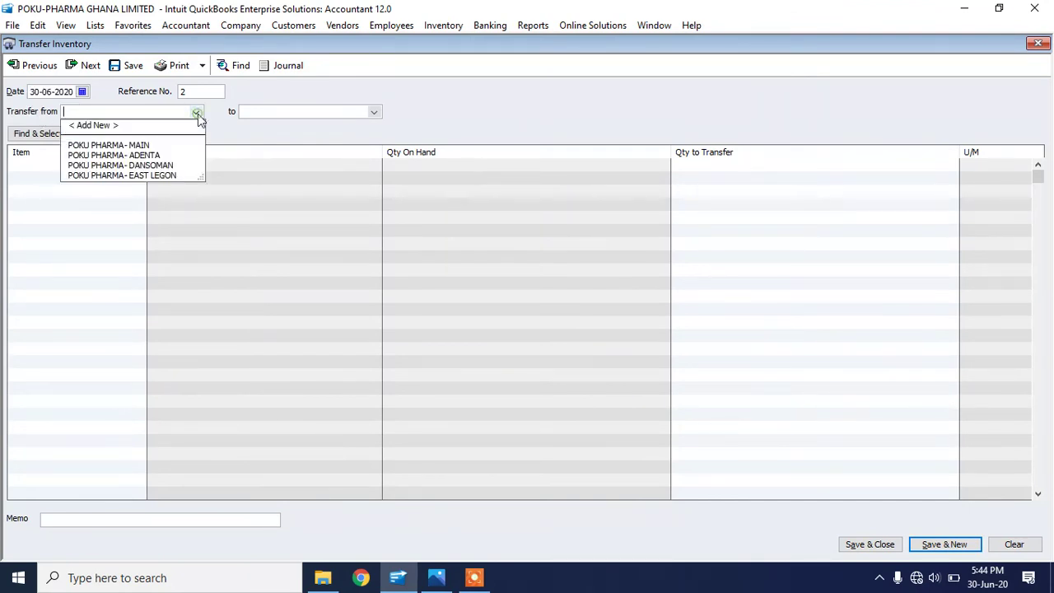
pyautogui.click(113, 145)
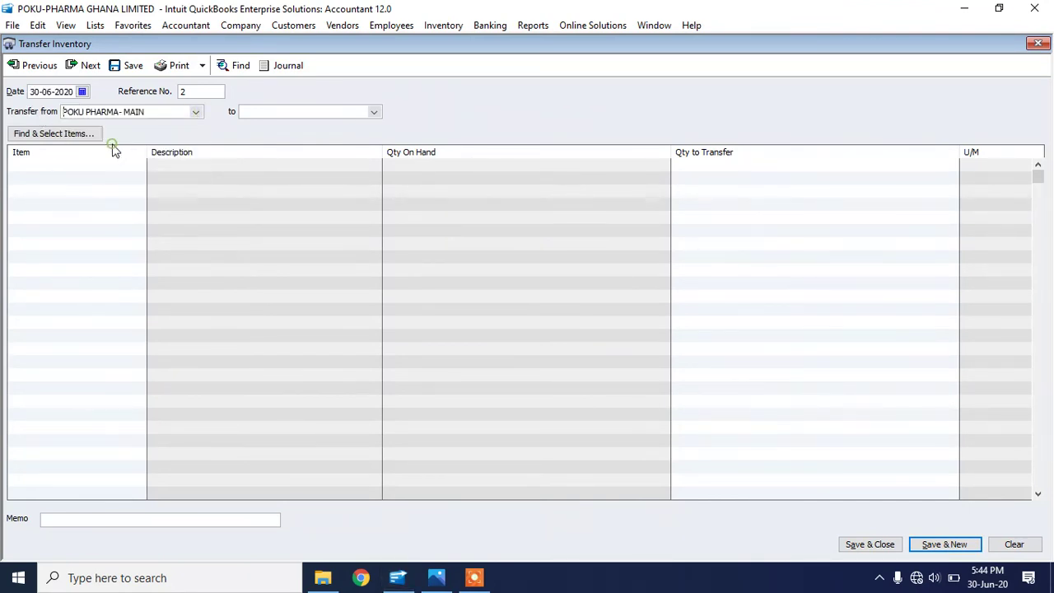
pyautogui.click(373, 111)
pyautogui.click(320, 155)
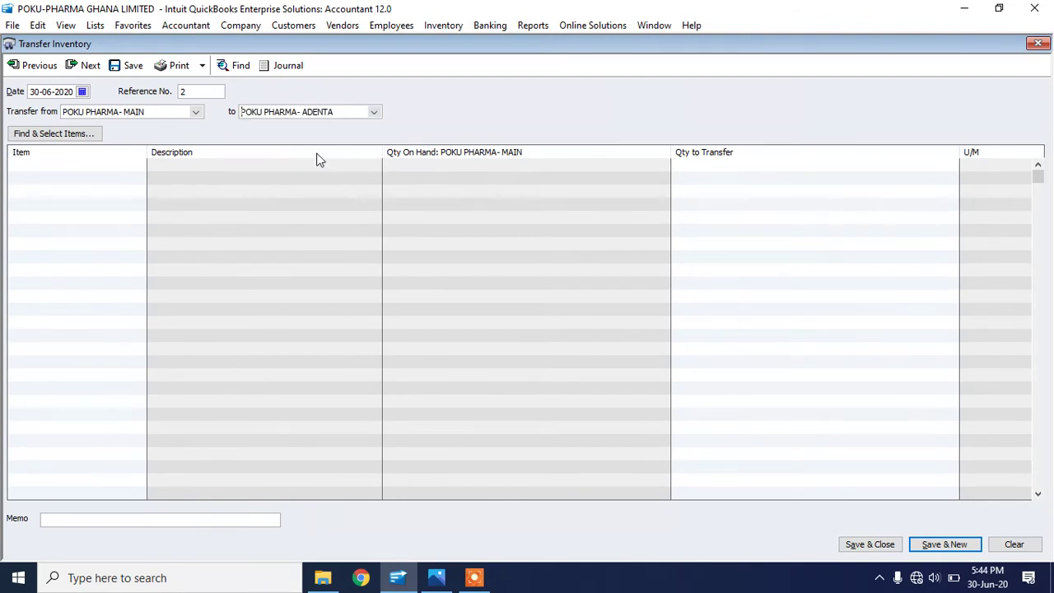
# Add BIOFERON CAP to the transfer with a quantity to transfer of 100.
pyautogui.click(123, 165)
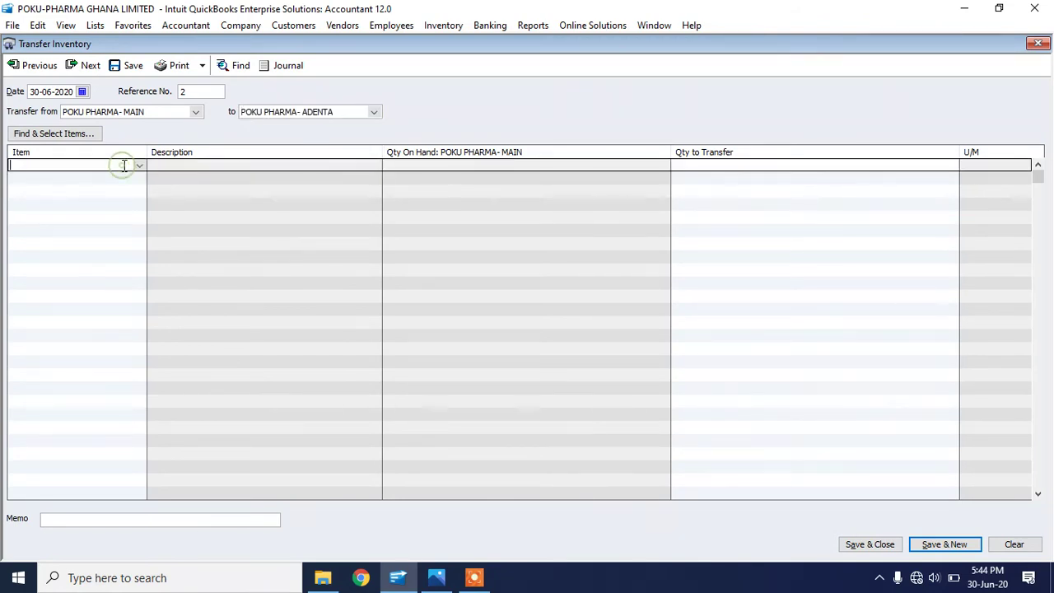
pyautogui.click(139, 164)
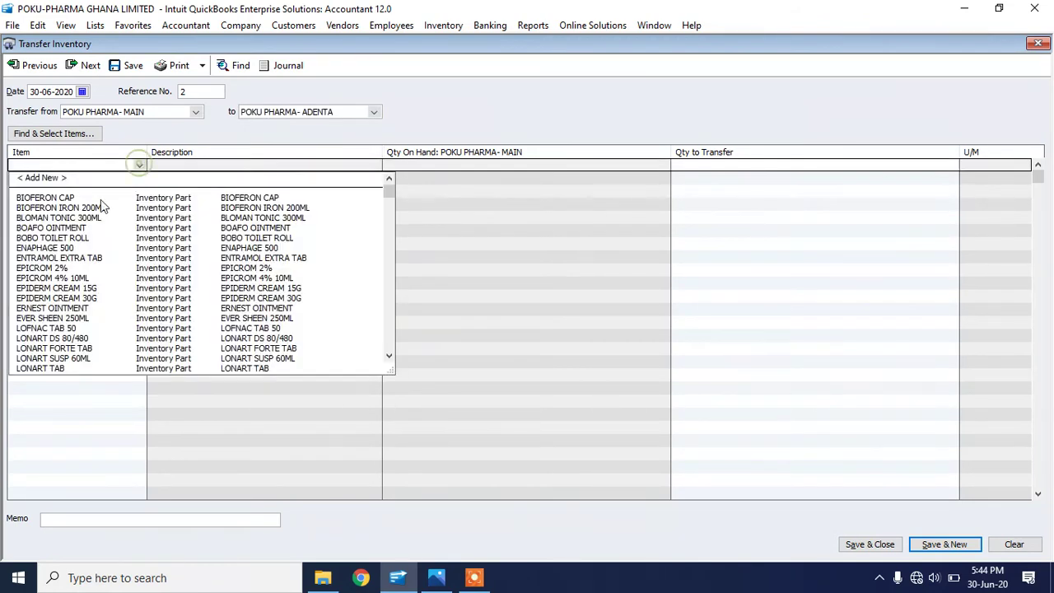
pyautogui.click(74, 197)
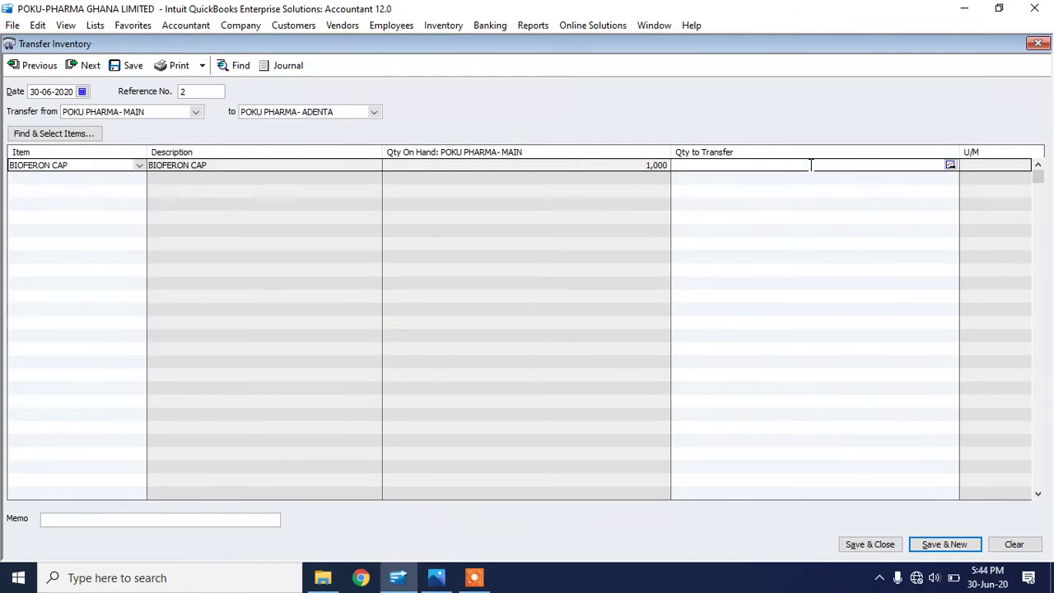
pyautogui.write('100')
# Add BLOMAN TONIC 300ML to the transfer with a quantity to transfer of 150.
pyautogui.click(135, 178)
pyautogui.click(139, 178)
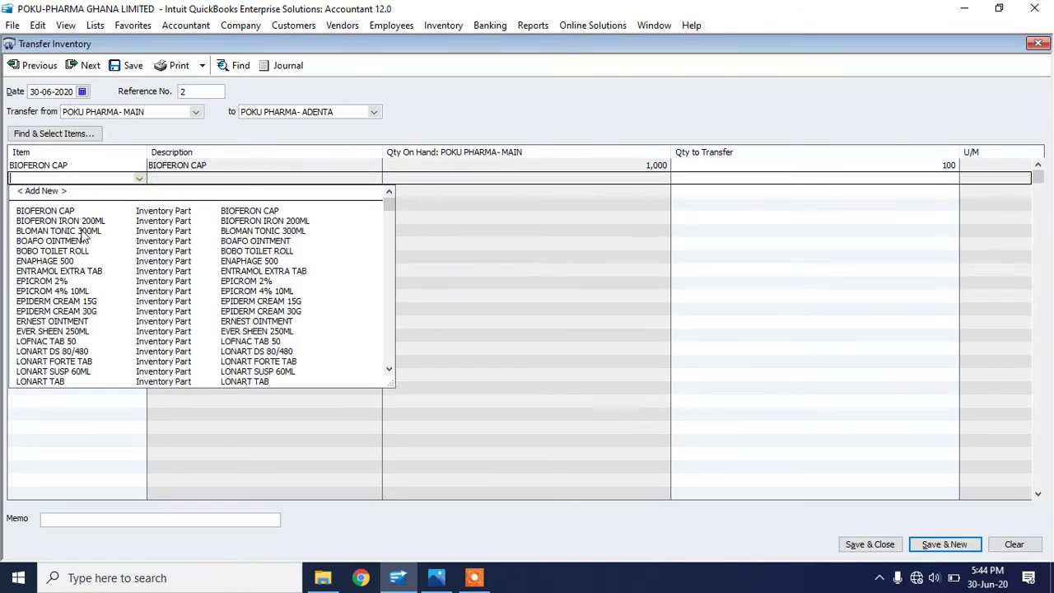
pyautogui.click(81, 231)
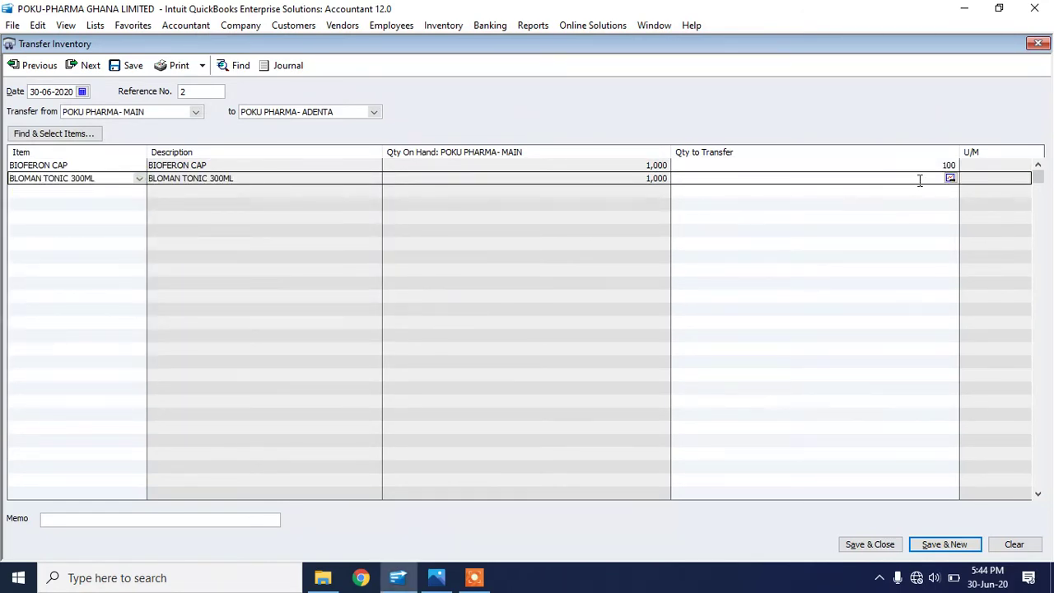
pyautogui.write('150')
# Add BIOFERON IRON 200ML to the transfer with a quantity of 200, and save and close the transfer.
pyautogui.click(141, 192)
pyautogui.click(141, 192)
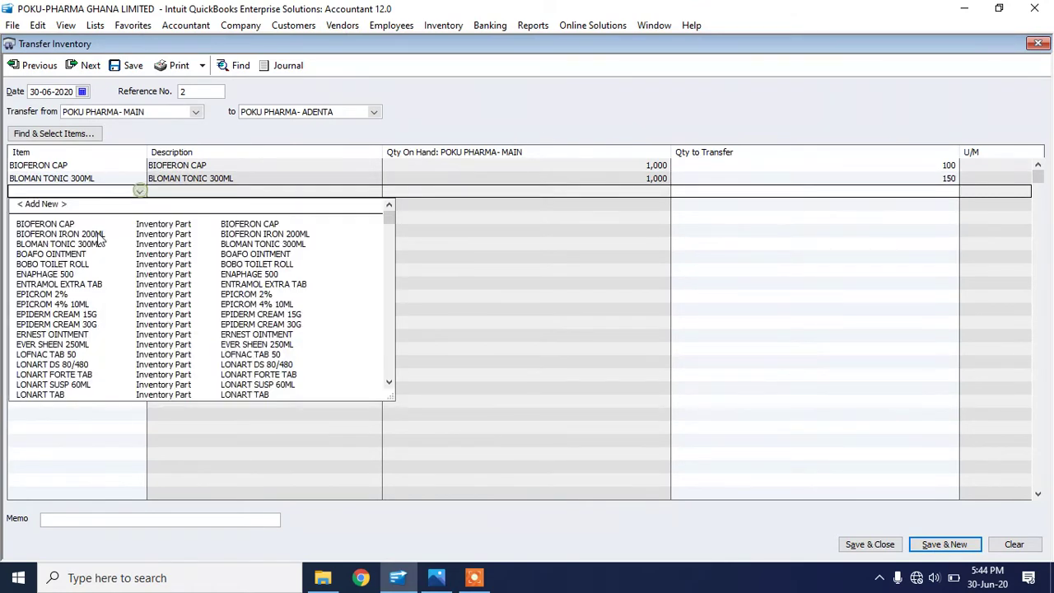
pyautogui.click(86, 243)
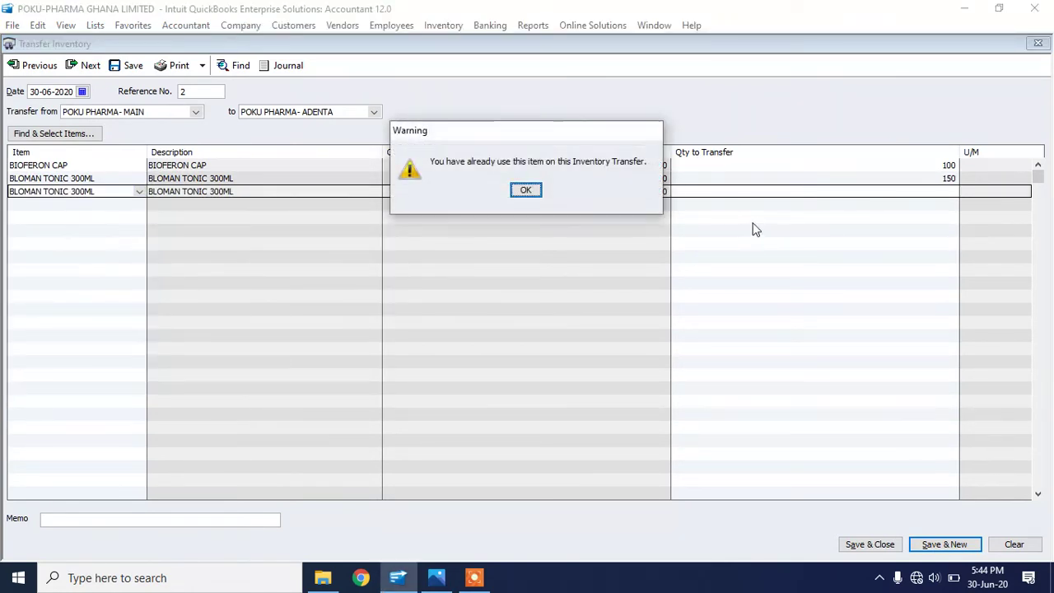
pyautogui.click(525, 191)
pyautogui.click(139, 192)
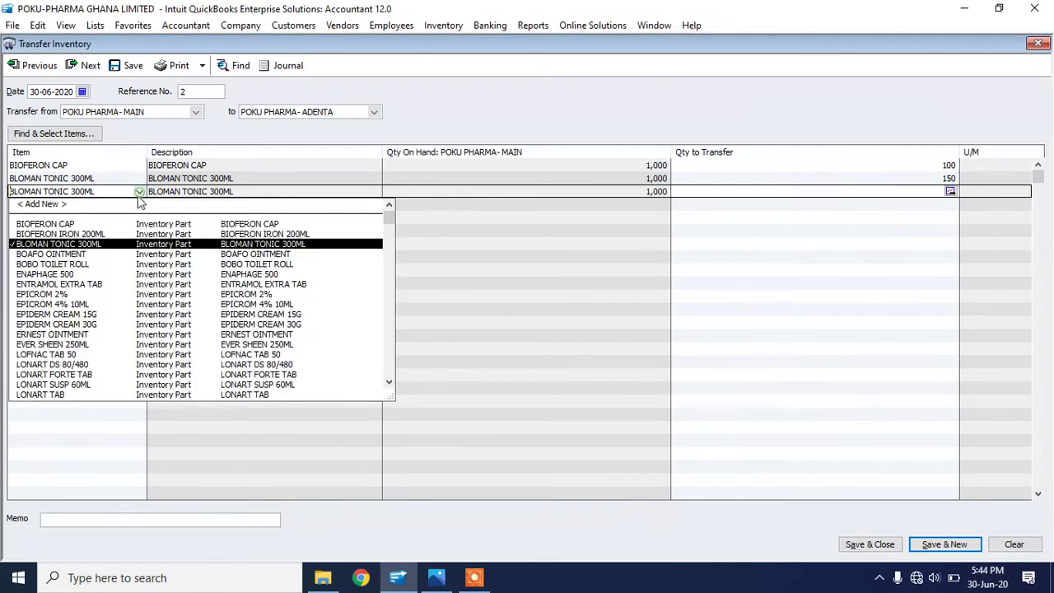
pyautogui.click(82, 235)
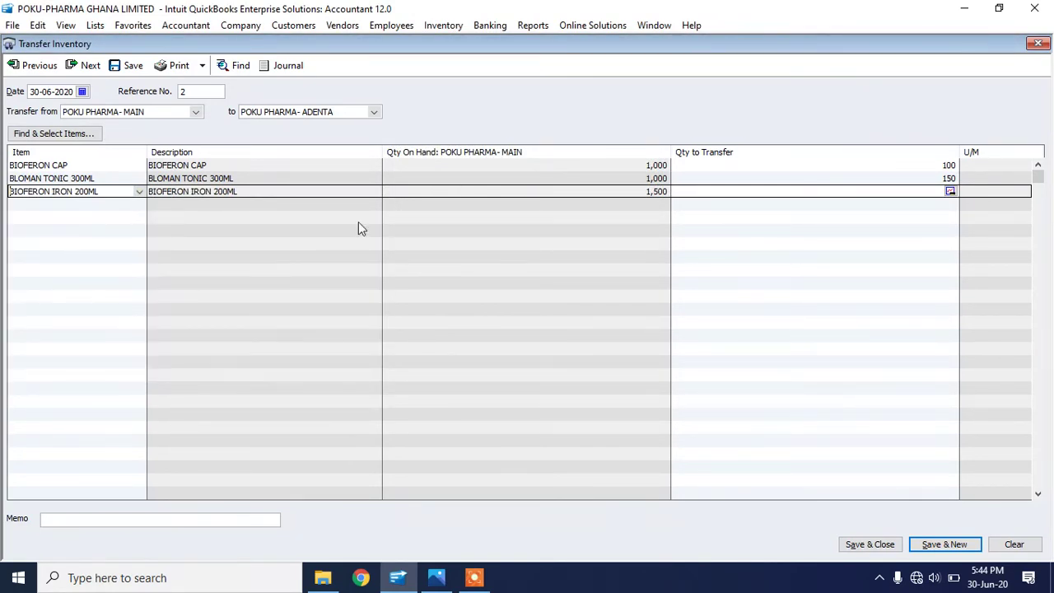
pyautogui.click(947, 191)
pyautogui.write('200')
pyautogui.click(984, 176)
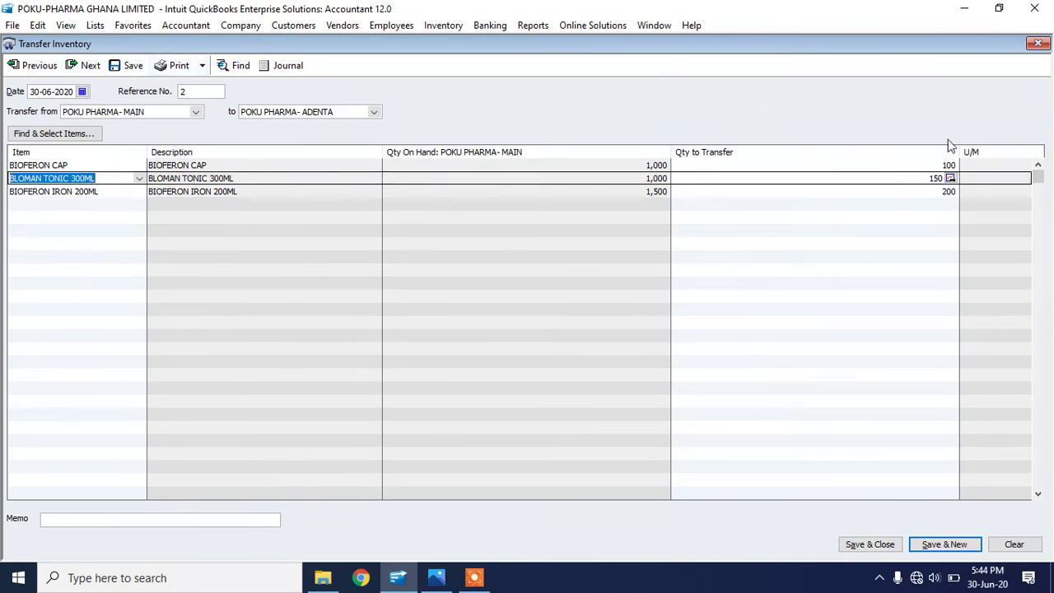
pyautogui.click(869, 544)
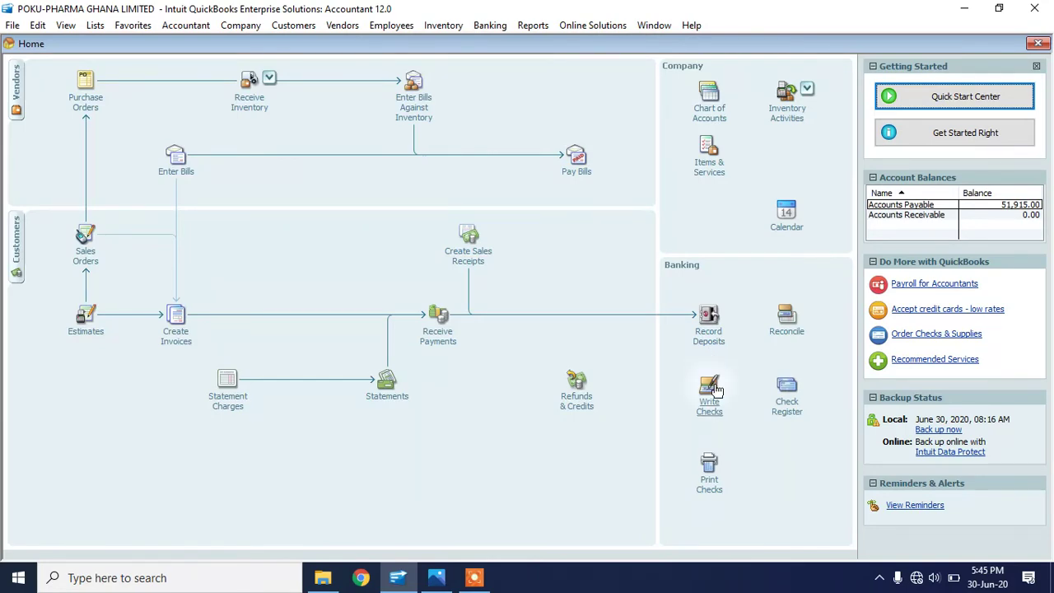
# Review the item quantities at the main and Adenta sites in the Quantity on Hand by Site report, and close it.
pyautogui.click(526, 26)
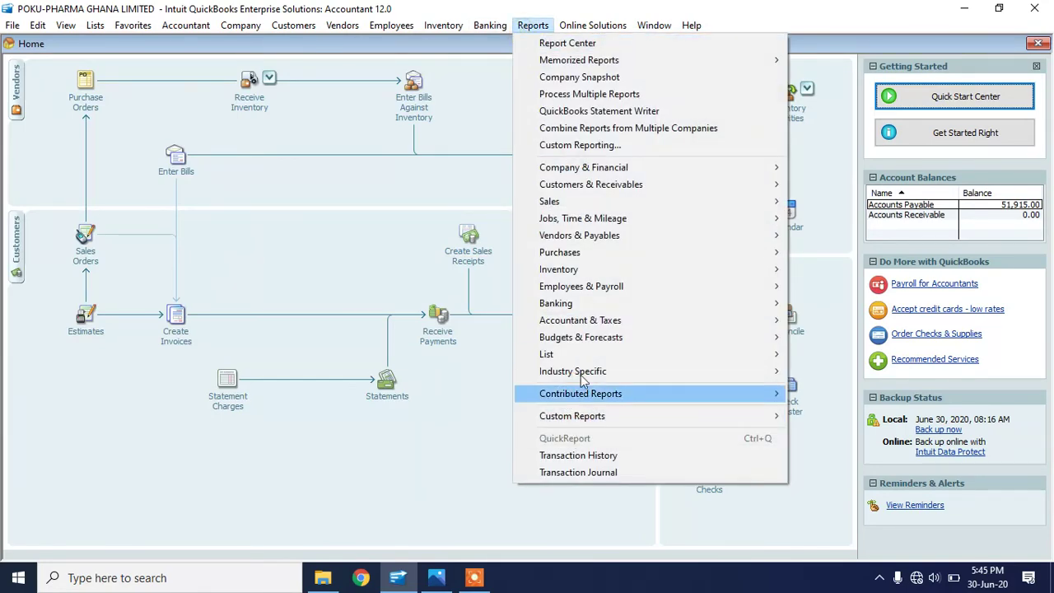
pyautogui.moveTo(598, 278)
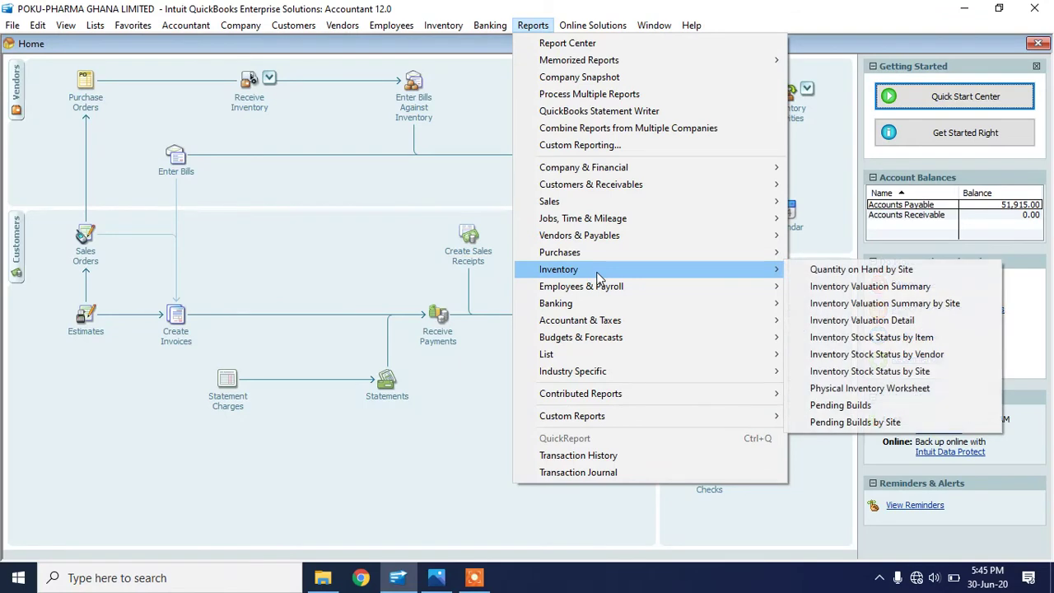
pyautogui.click(880, 273)
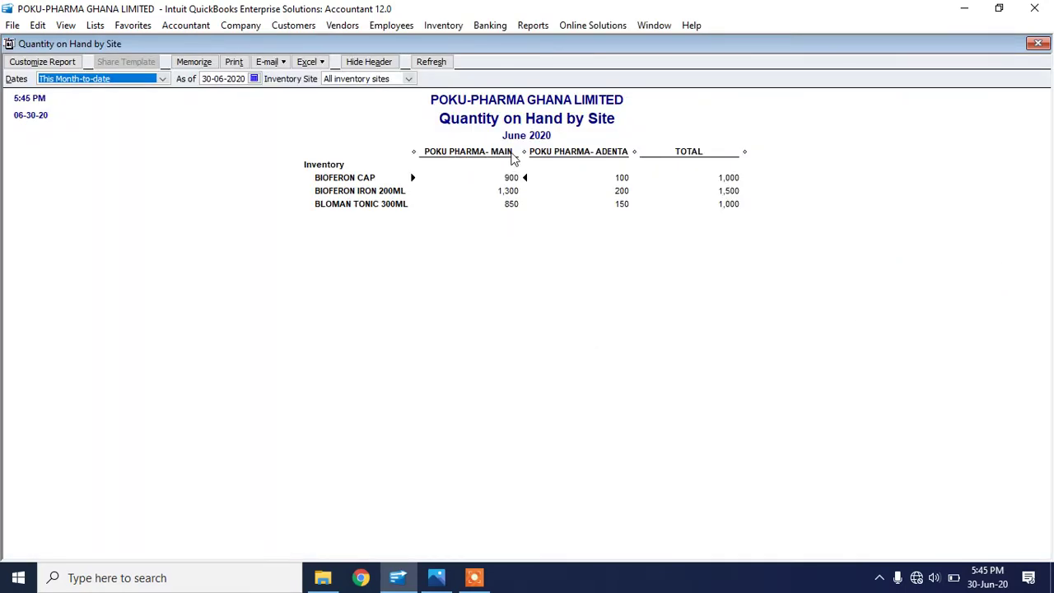
pyautogui.click(517, 177)
pyautogui.click(1037, 43)
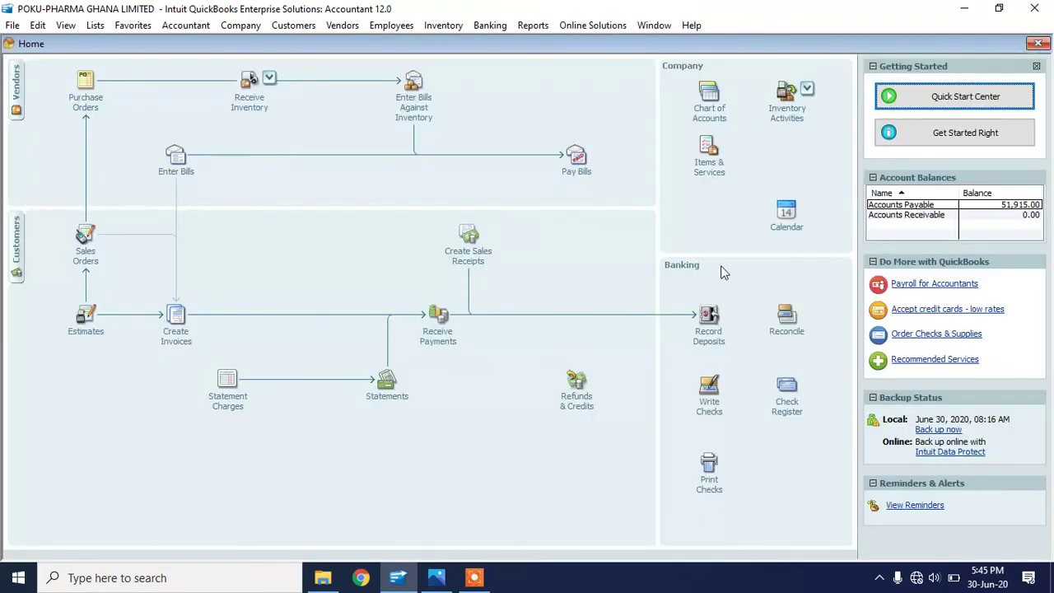
# Start a new inventory transfer dated 30-06-2020 from POKU PHARMA- MAIN to POKU PHARMA- DANSOMAN.
pyautogui.click(447, 26)
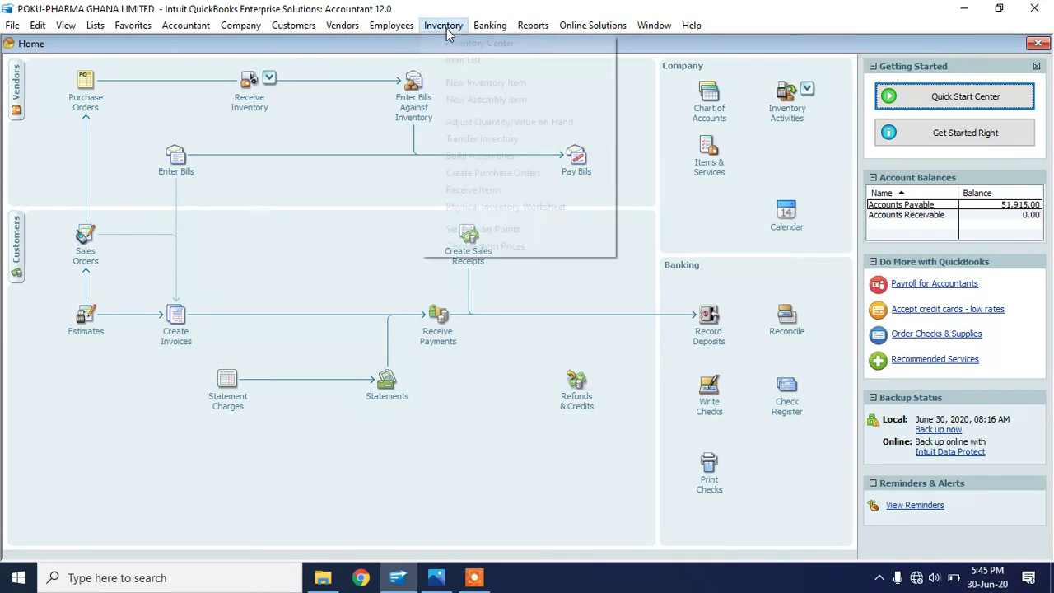
pyautogui.click(482, 138)
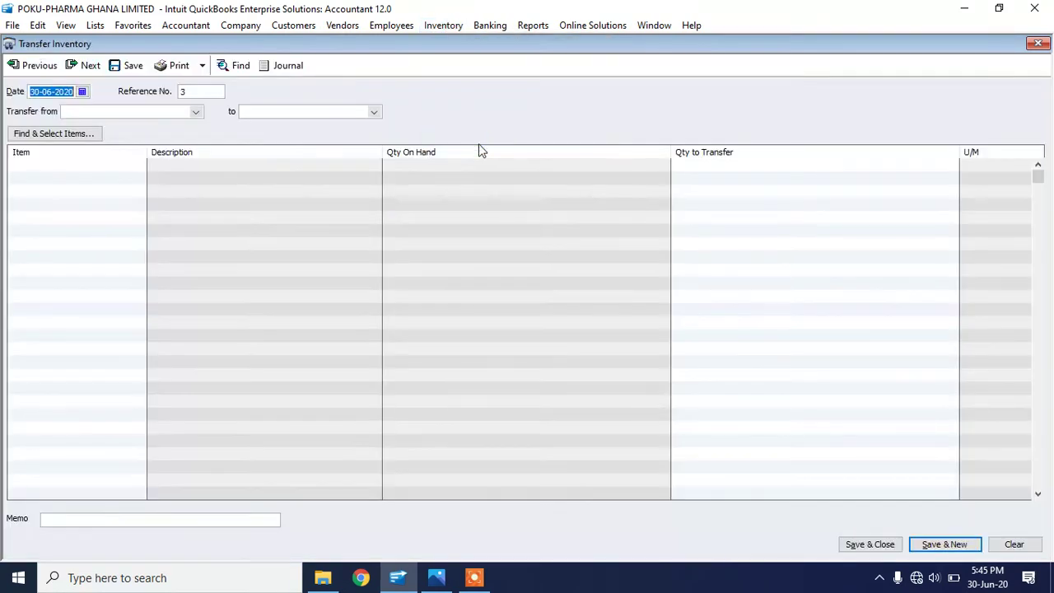
pyautogui.click(195, 113)
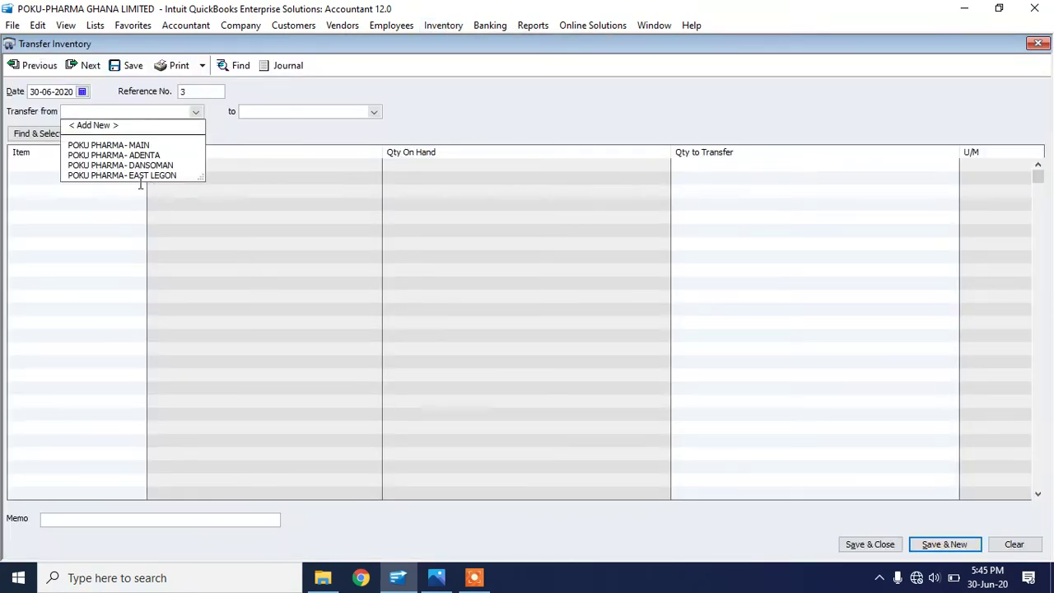
pyautogui.click(140, 149)
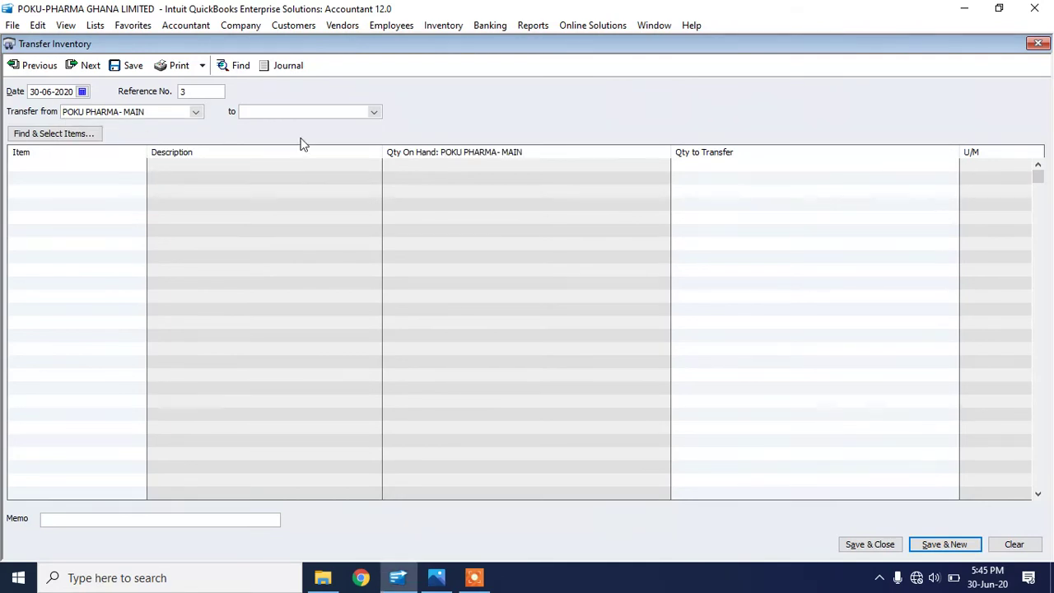
pyautogui.click(373, 112)
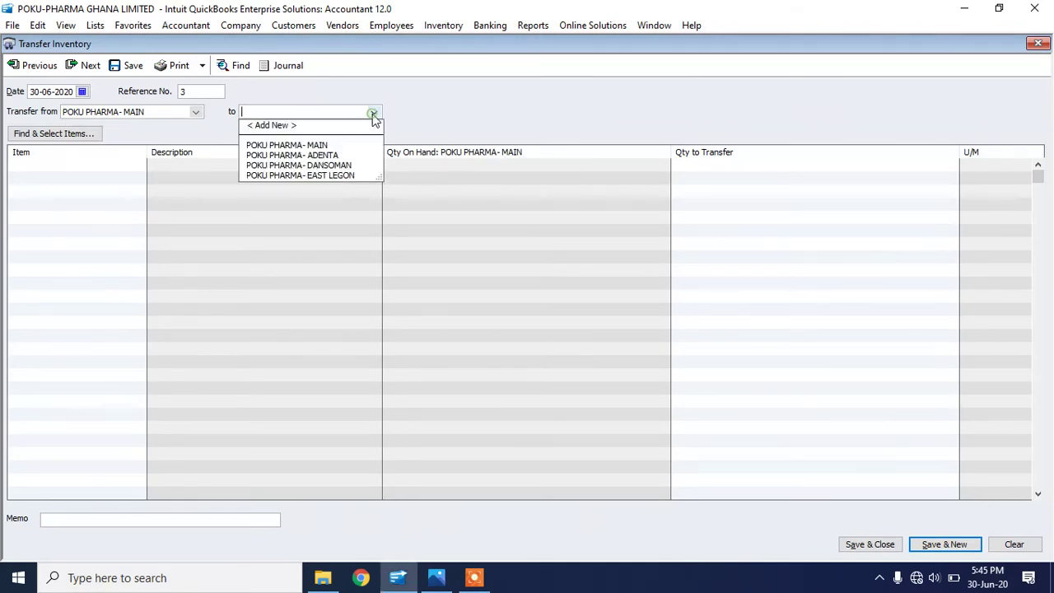
pyautogui.click(315, 167)
# Add BIOFERON CAP with a quantity of 50 and BIOFERON IRON 200ML with a quantity of 300 to the Dansoman transfer.
pyautogui.click(134, 164)
pyautogui.click(140, 167)
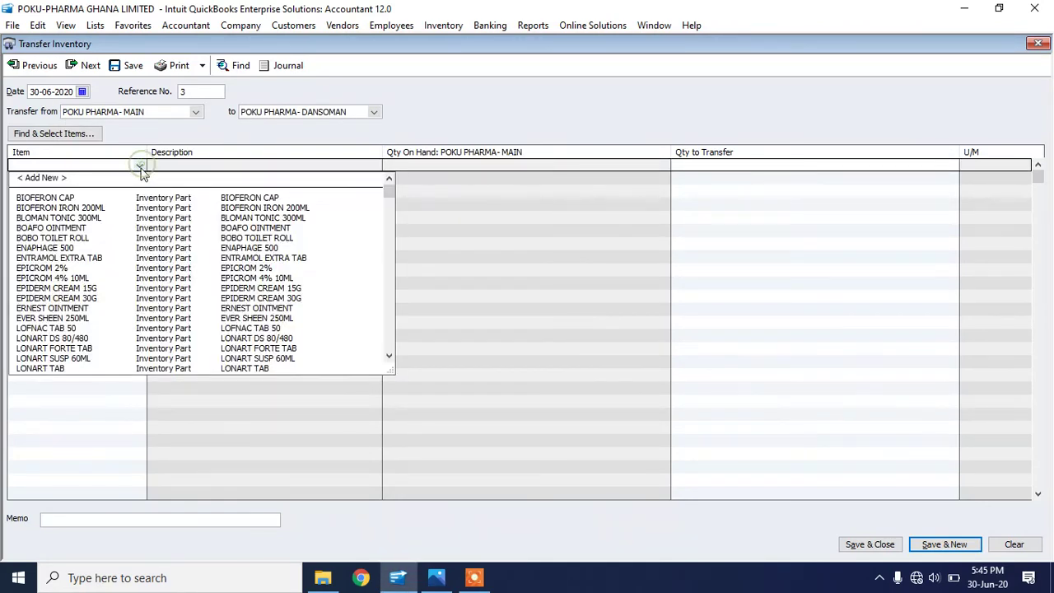
pyautogui.click(65, 198)
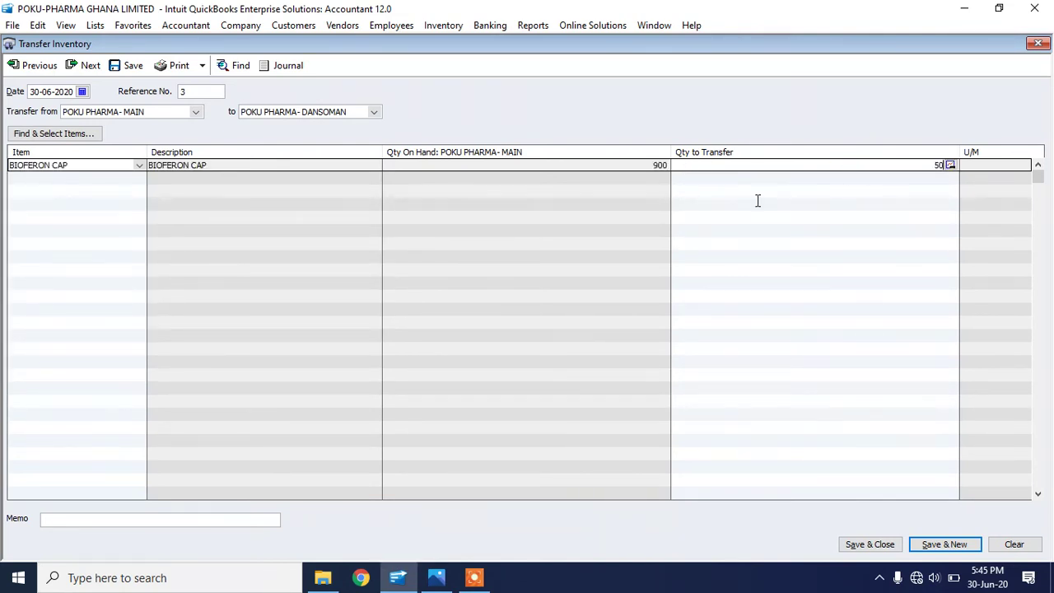
pyautogui.click(134, 178)
pyautogui.click(138, 177)
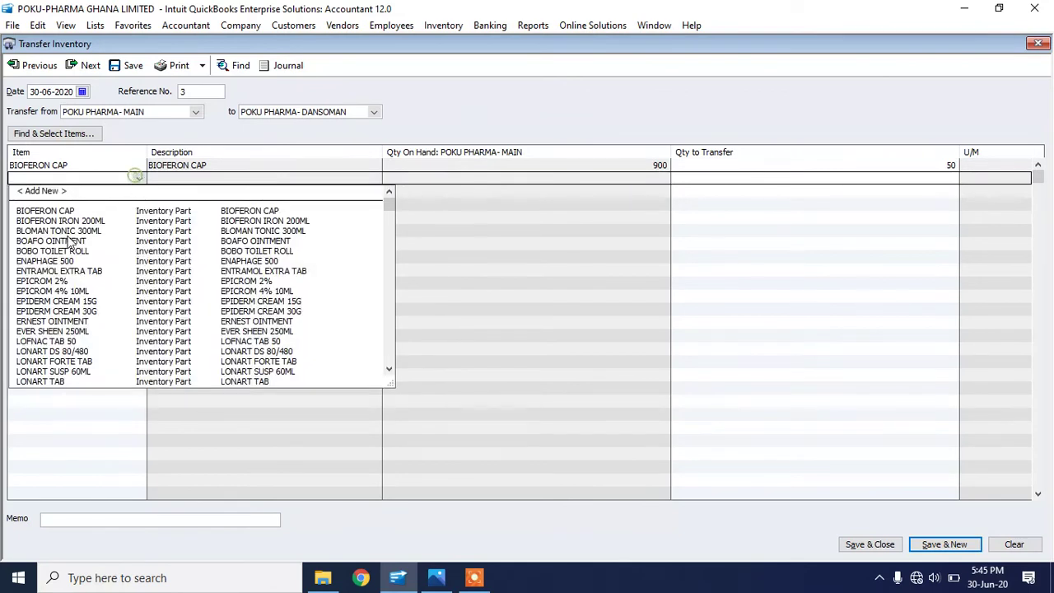
pyautogui.click(60, 220)
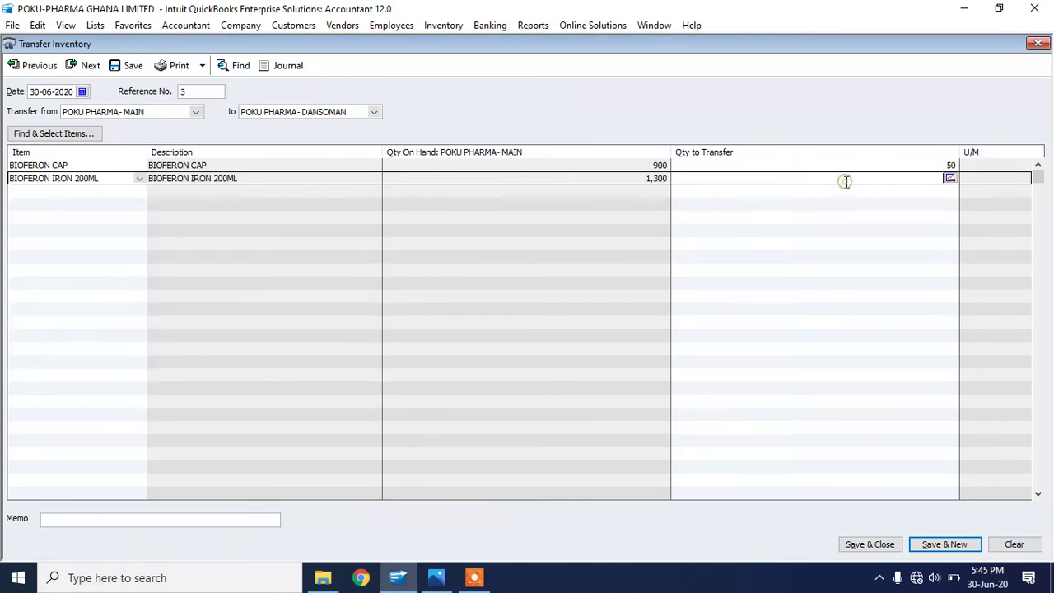
# Add BLOMAN TONIC 300ML with a quantity of 100 to the Dansoman transfer, and save and close it.
pyautogui.click(138, 191)
pyautogui.click(59, 240)
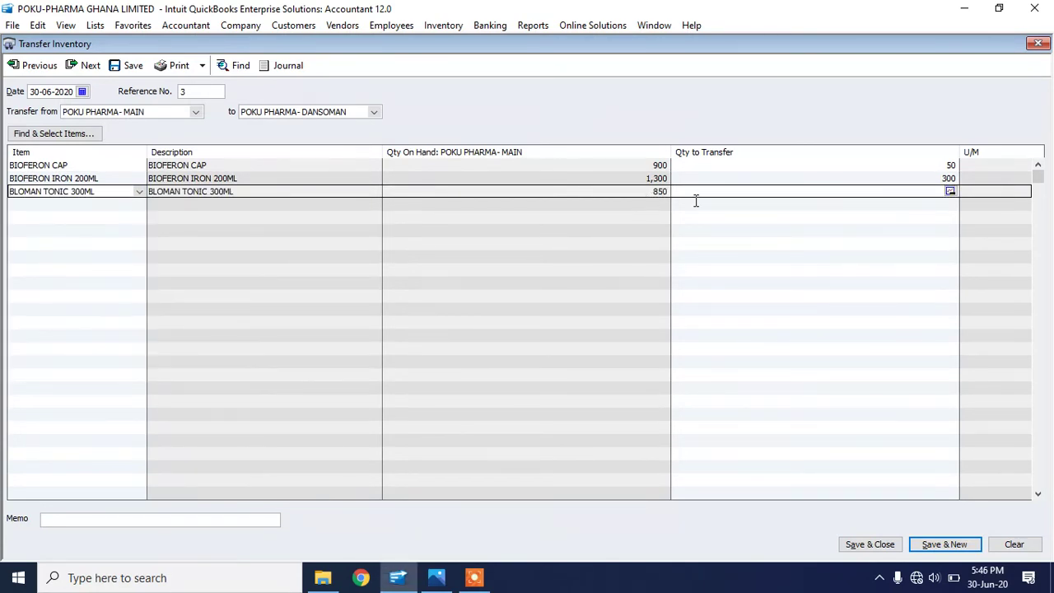
pyautogui.click(759, 192)
pyautogui.write('100')
pyautogui.press('Tab')
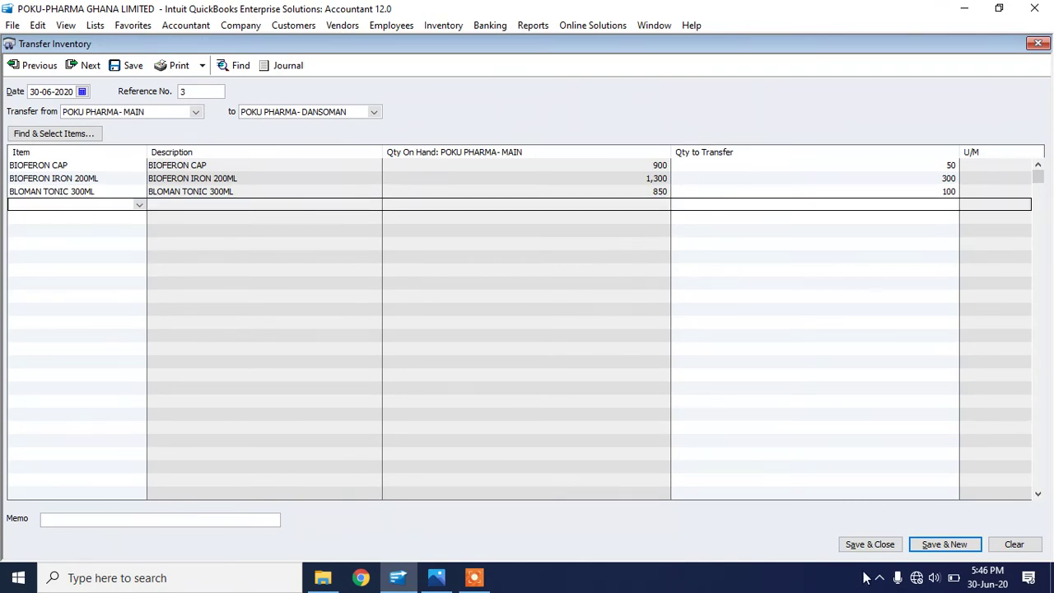
pyautogui.click(869, 544)
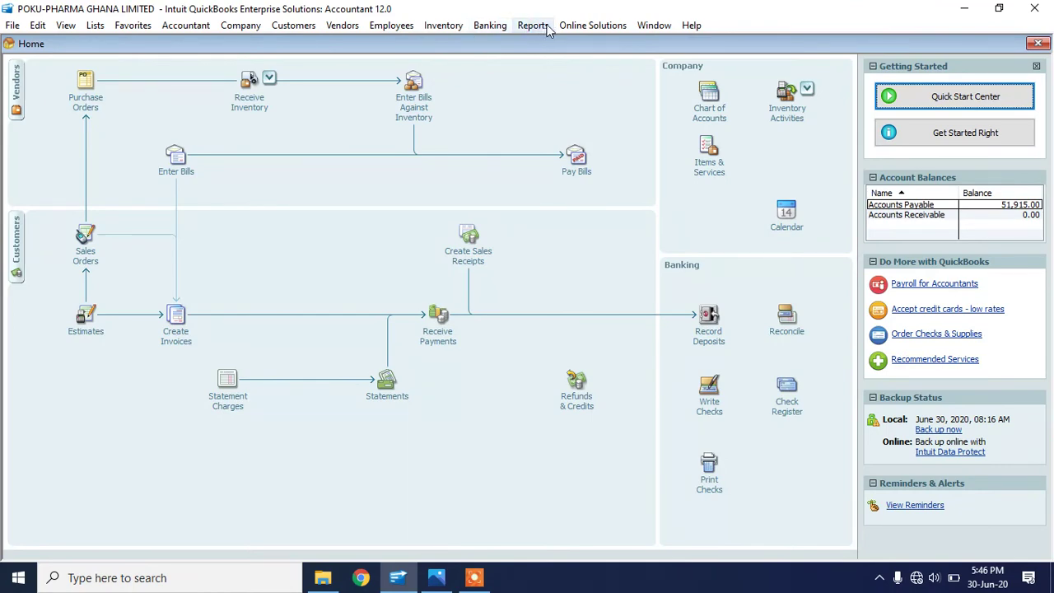
# Open the Quantity on Hand by Site inventory report to check the stock at the main, Adenta and Dansoman sites.
pyautogui.click(533, 25)
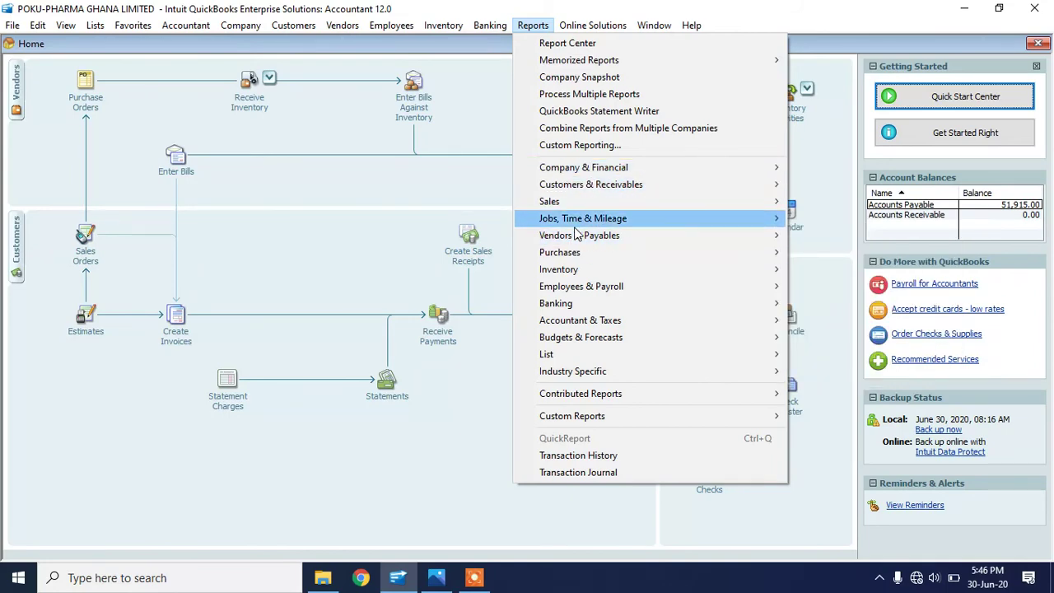
pyautogui.moveTo(566, 269)
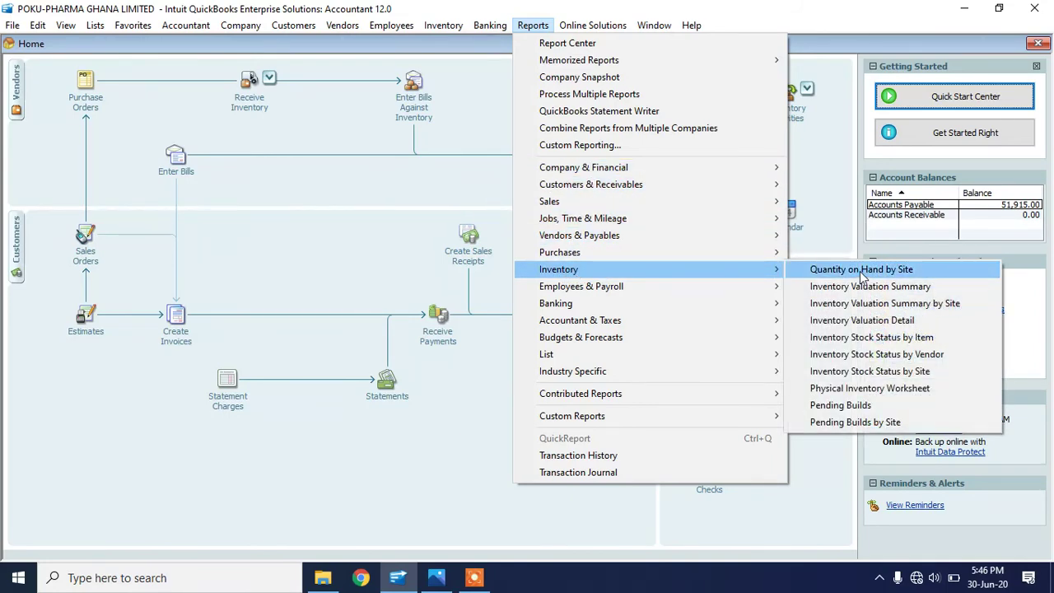
pyautogui.click(861, 271)
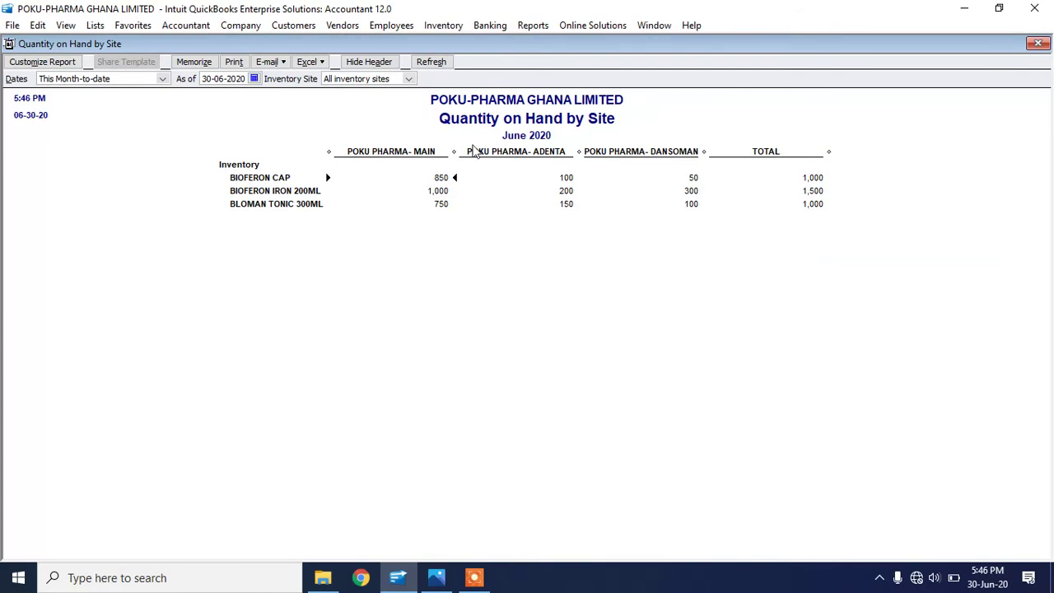
# Resize all columns of the Quantity on Hand by Site report to one equal width, and close the report without memorizing it.
pyautogui.moveTo(448, 152); pyautogui.dragTo(442, 151)
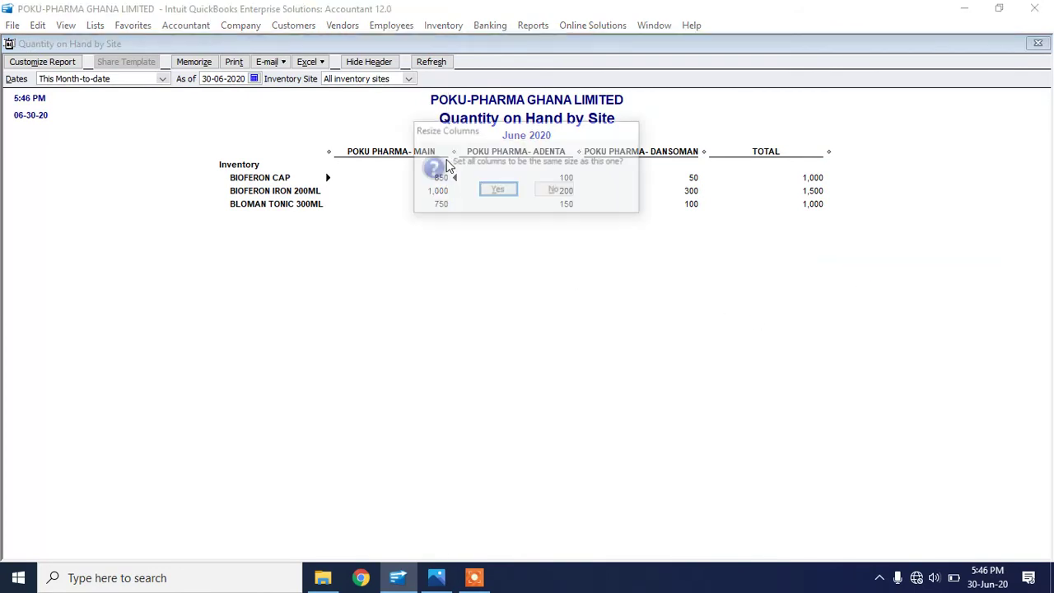
pyautogui.click(492, 191)
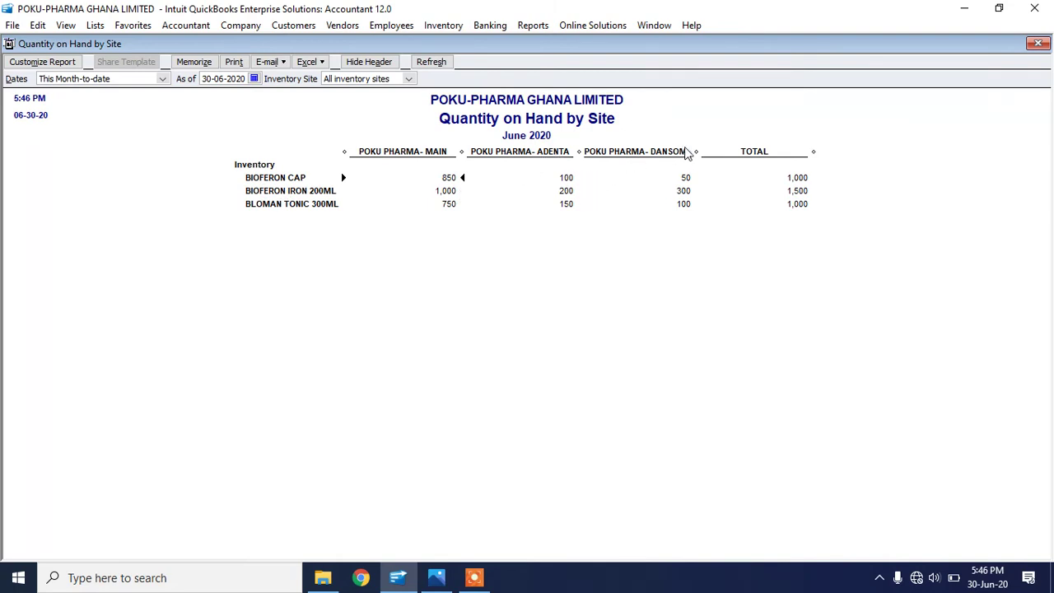
pyautogui.moveTo(696, 150); pyautogui.dragTo(693, 151)
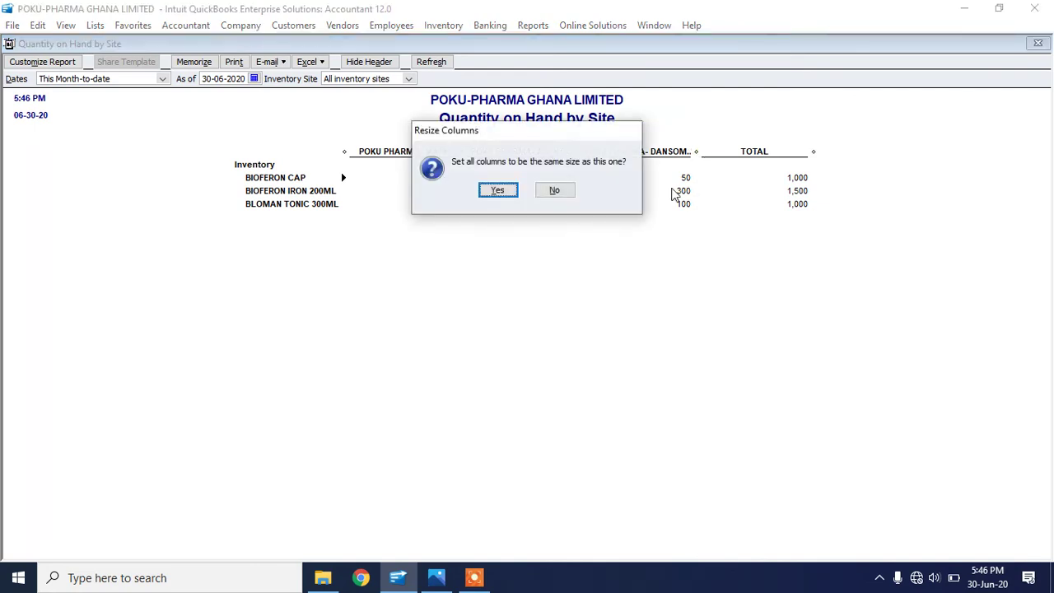
pyautogui.click(497, 190)
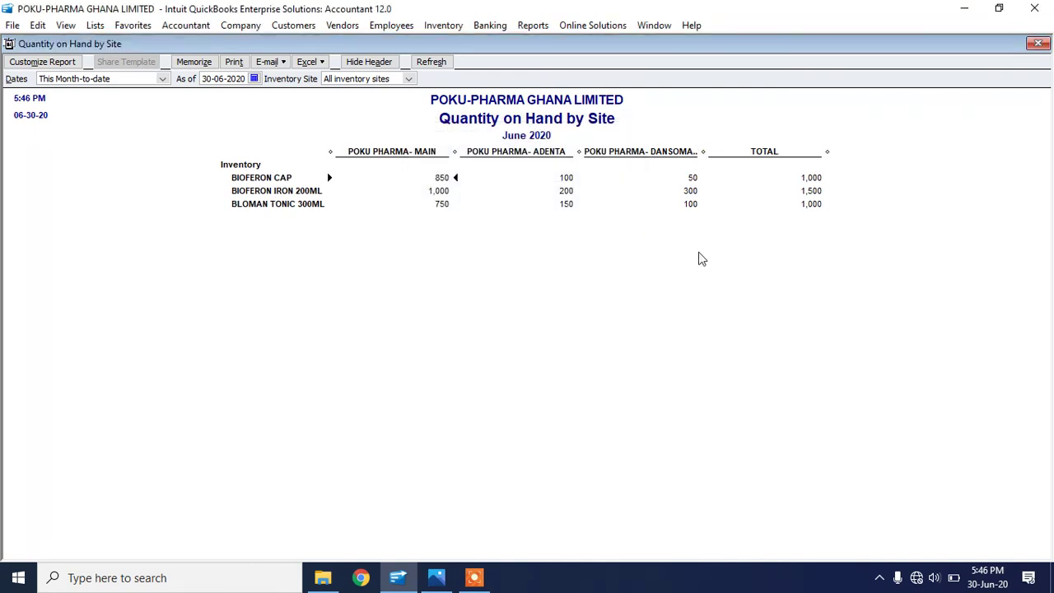
pyautogui.click(1038, 42)
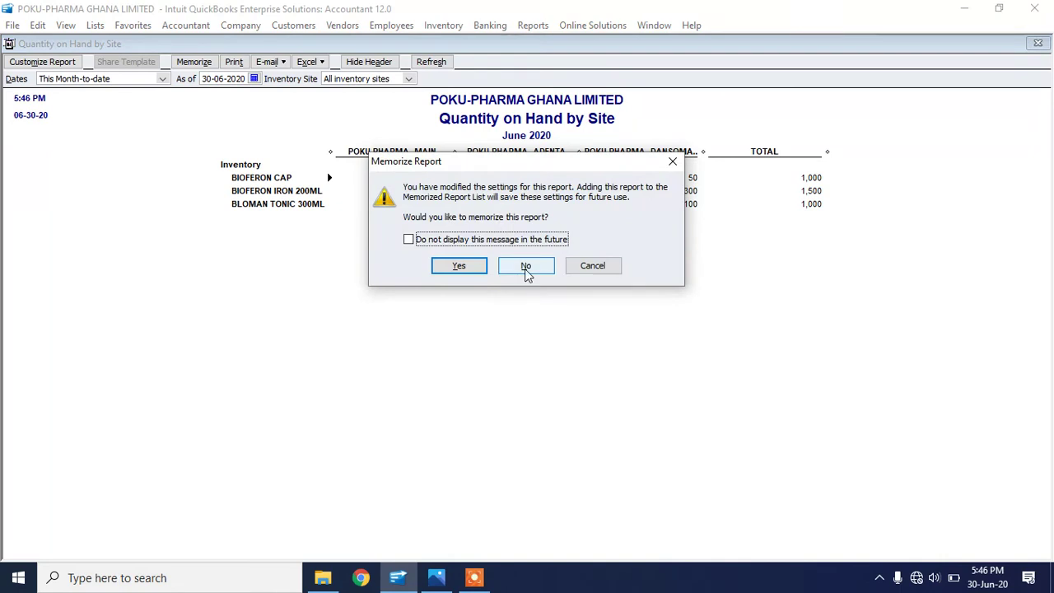
pyautogui.click(526, 270)
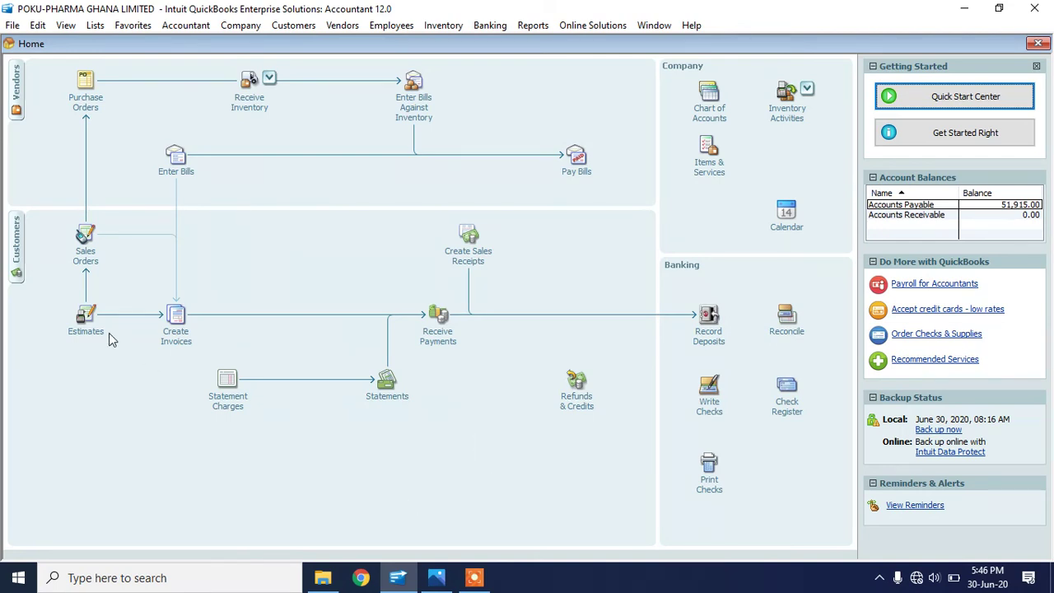
# Start a new customer invoice using the Intuit Professional Invoice template, and select DIS CLINIC as the customer.
pyautogui.click(175, 335)
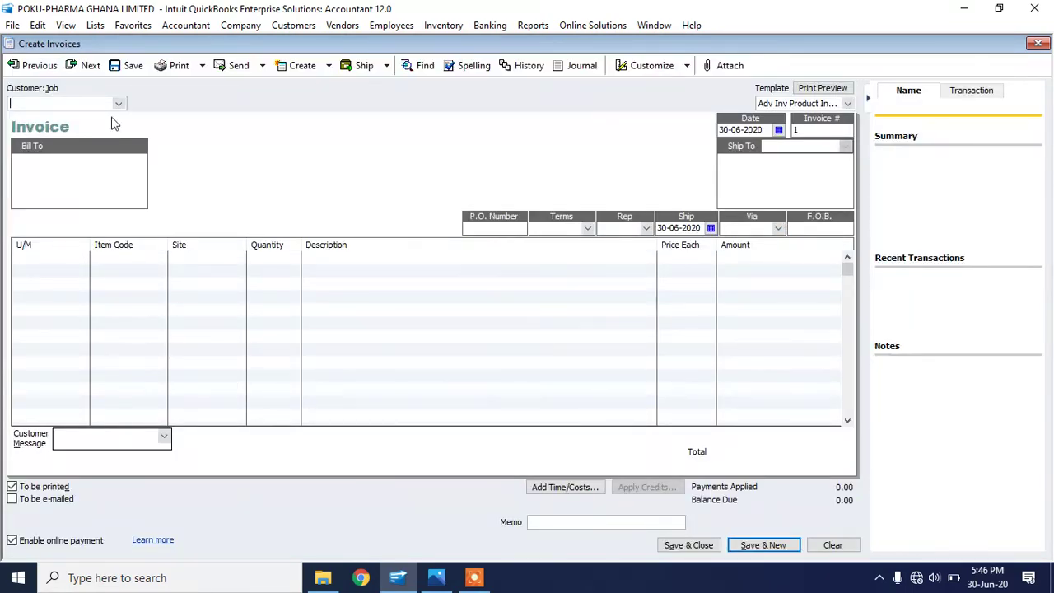
pyautogui.click(838, 105)
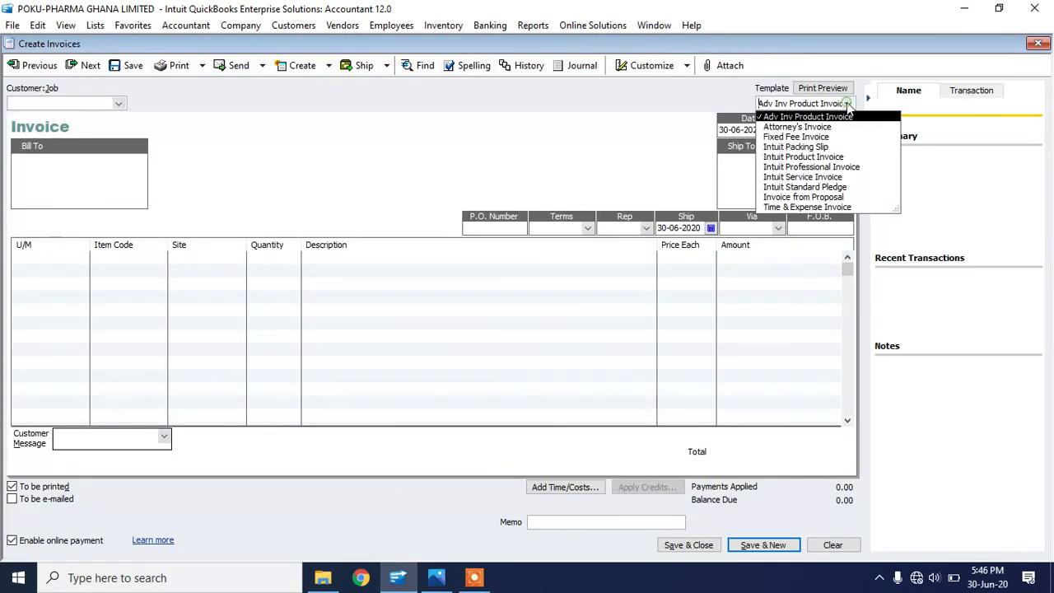
pyautogui.click(803, 167)
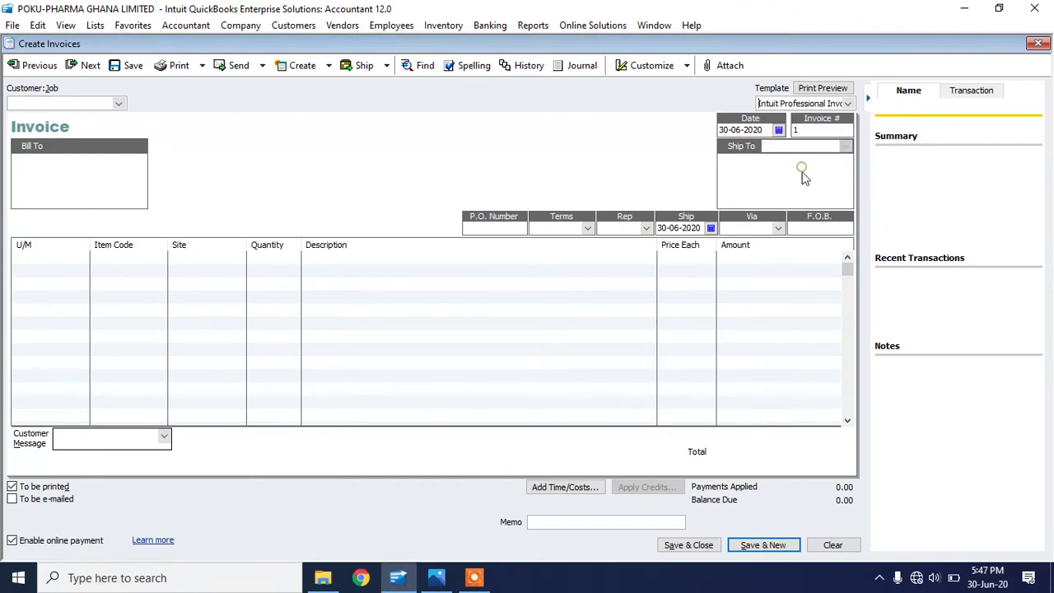
pyautogui.click(118, 102)
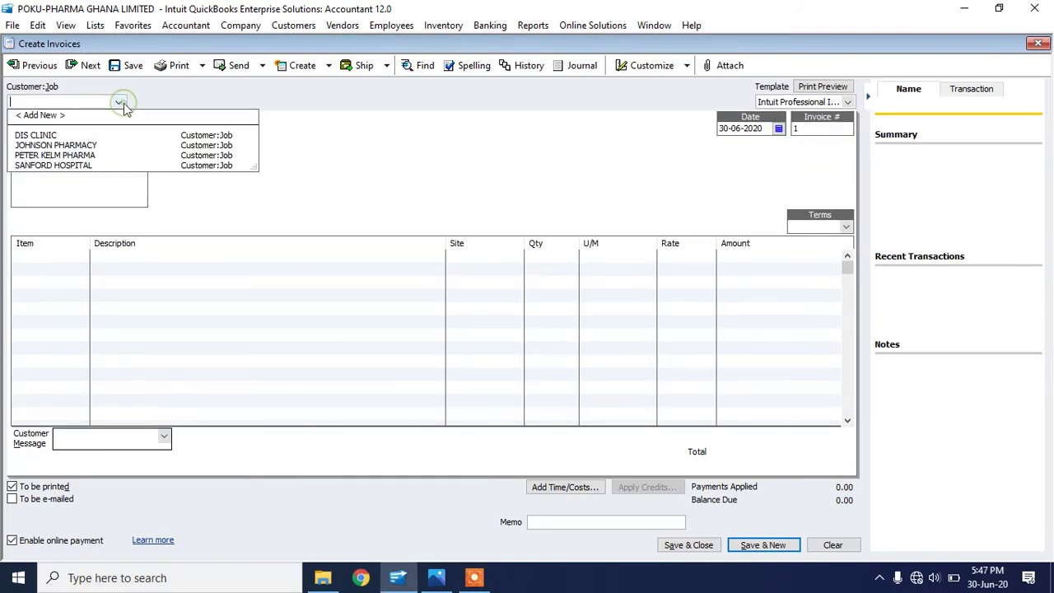
pyautogui.click(50, 136)
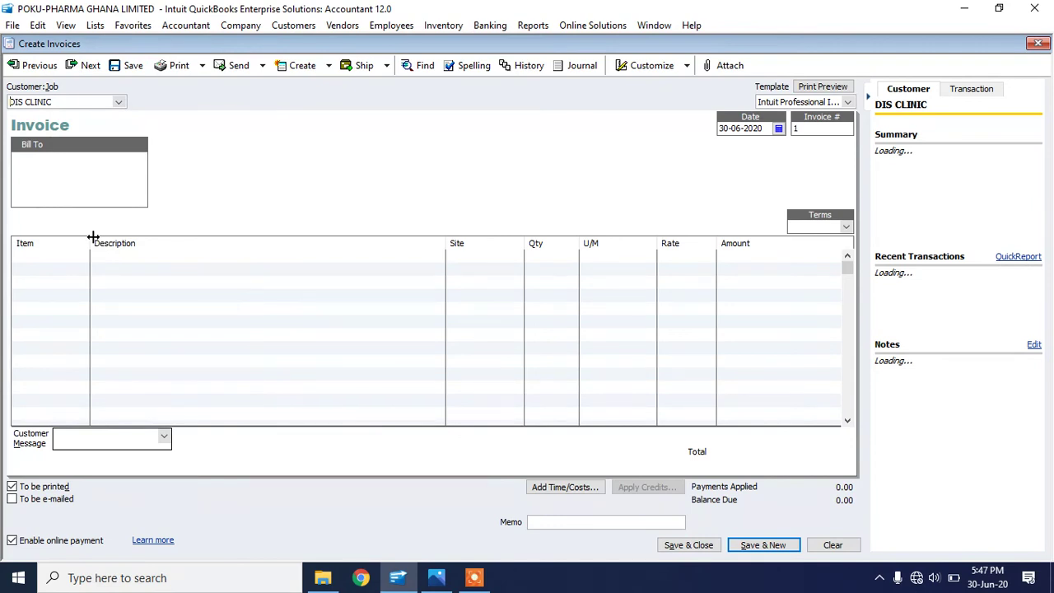
# Widen the Item column and add BIOFERON CAP with a quantity of 20 and BIOFERON IRON 200ML with a quantity of 30.
pyautogui.moveTo(91, 243); pyautogui.dragTo(129, 242)
pyautogui.click(122, 256)
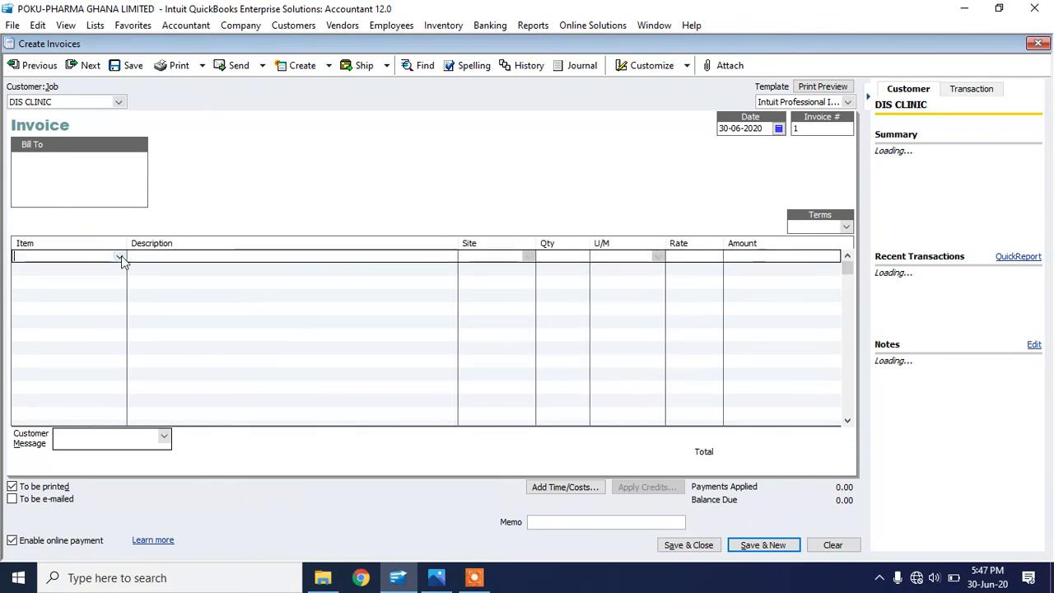
pyautogui.click(118, 255)
pyautogui.click(79, 297)
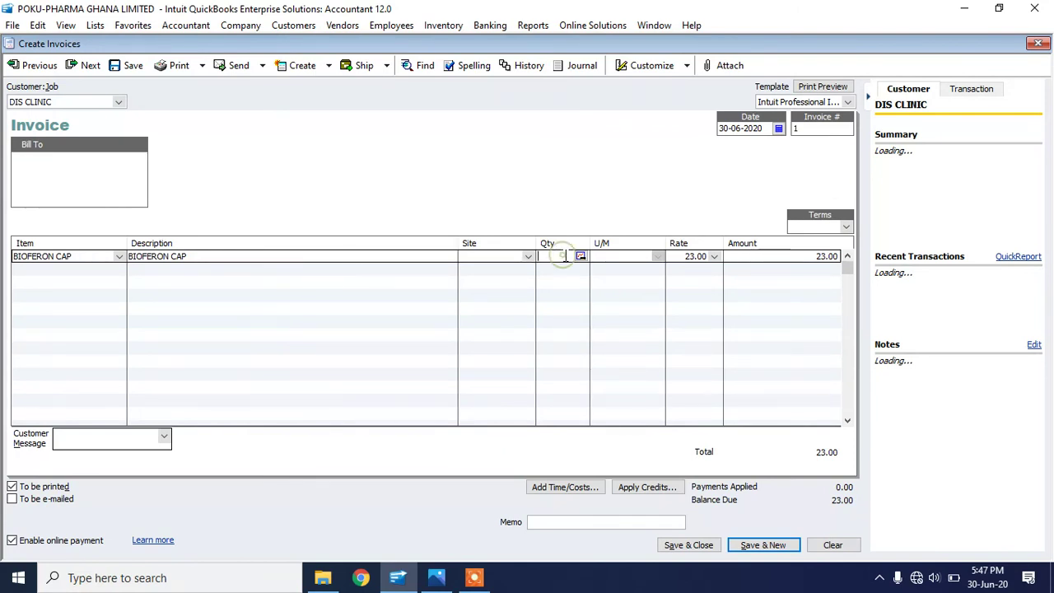
pyautogui.write('20')
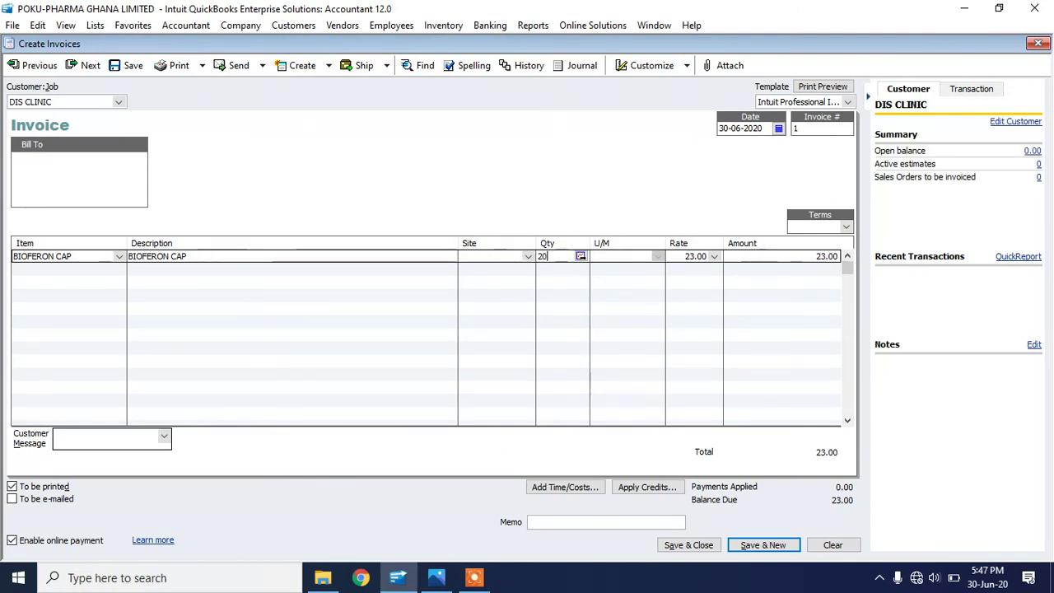
pyautogui.click(118, 269)
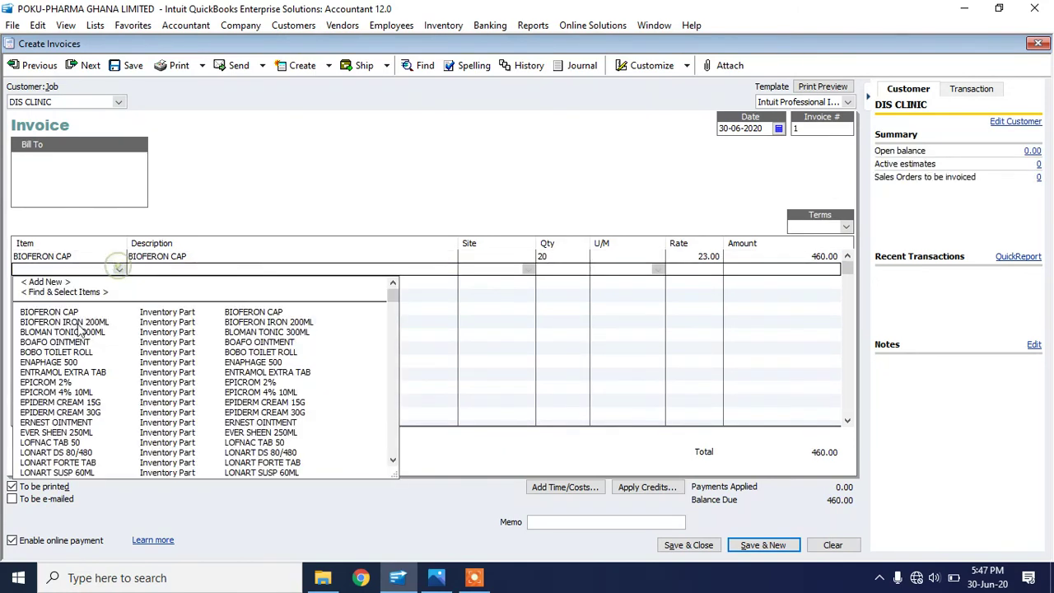
pyautogui.click(74, 316)
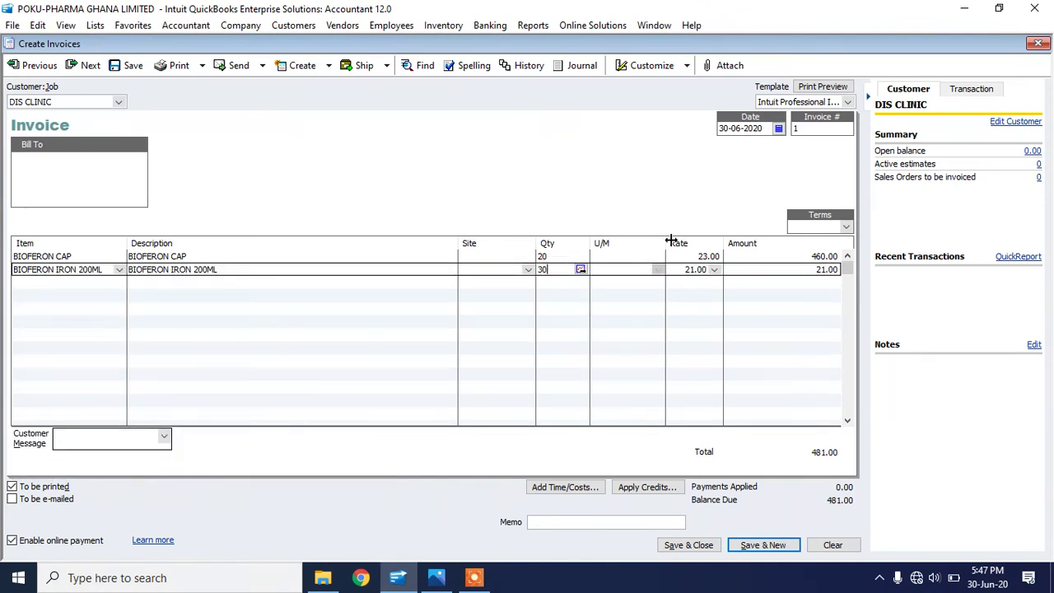
# Set the site of both invoice lines to POKU PHARMA- MAIN, and widen the Site column to show the full name.
pyautogui.click(511, 256)
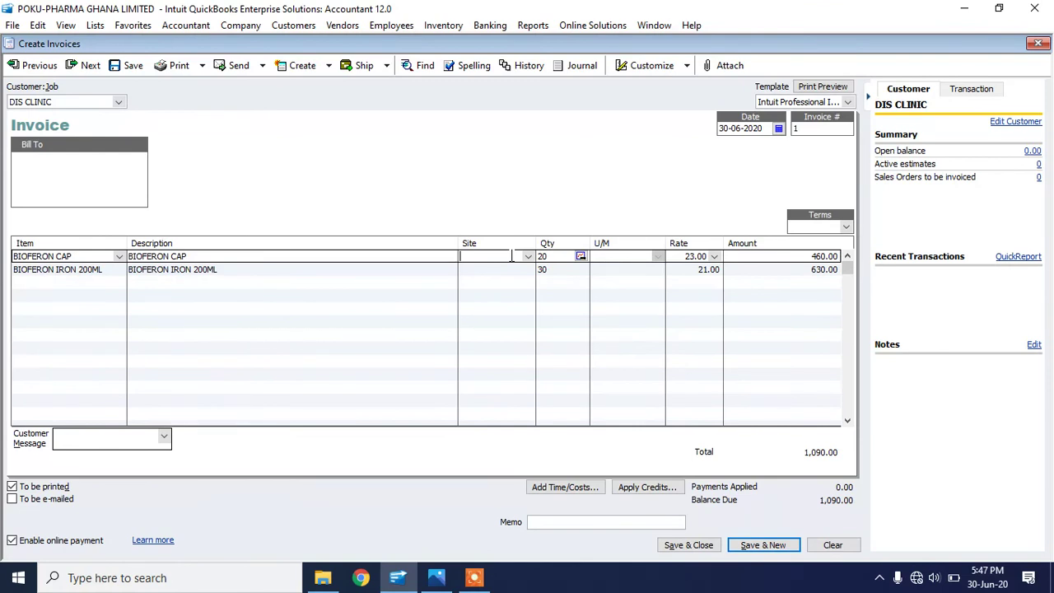
pyautogui.click(528, 256)
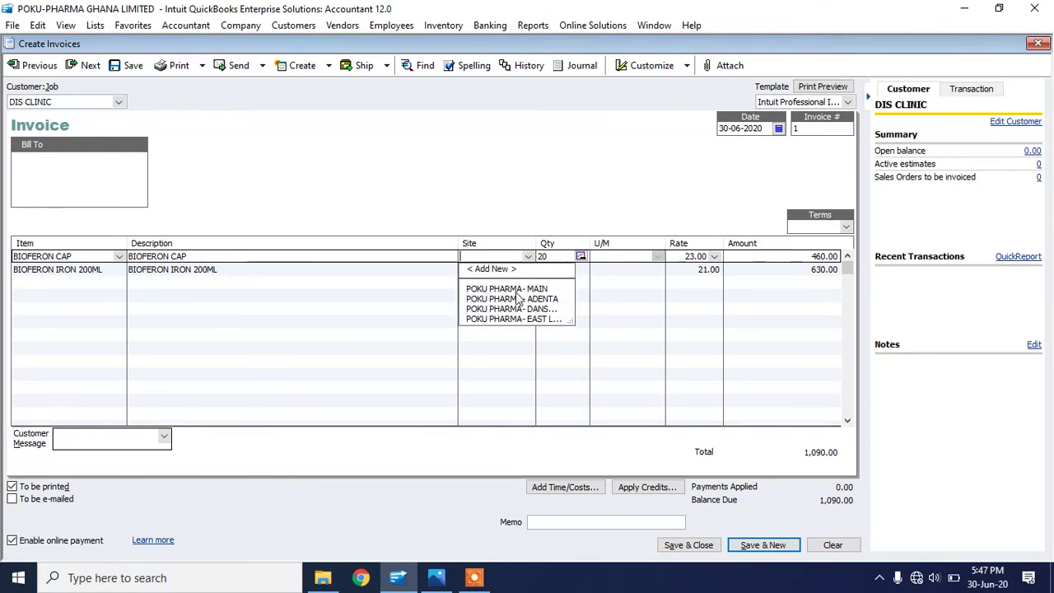
pyautogui.click(506, 288)
pyautogui.click(502, 188)
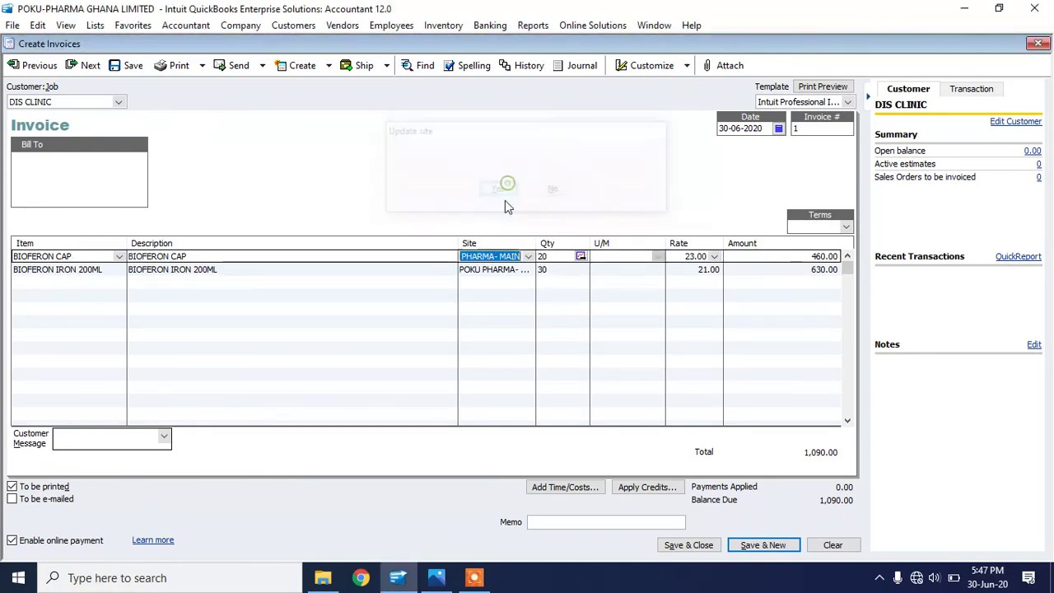
pyautogui.moveTo(536, 243); pyautogui.dragTo(561, 244)
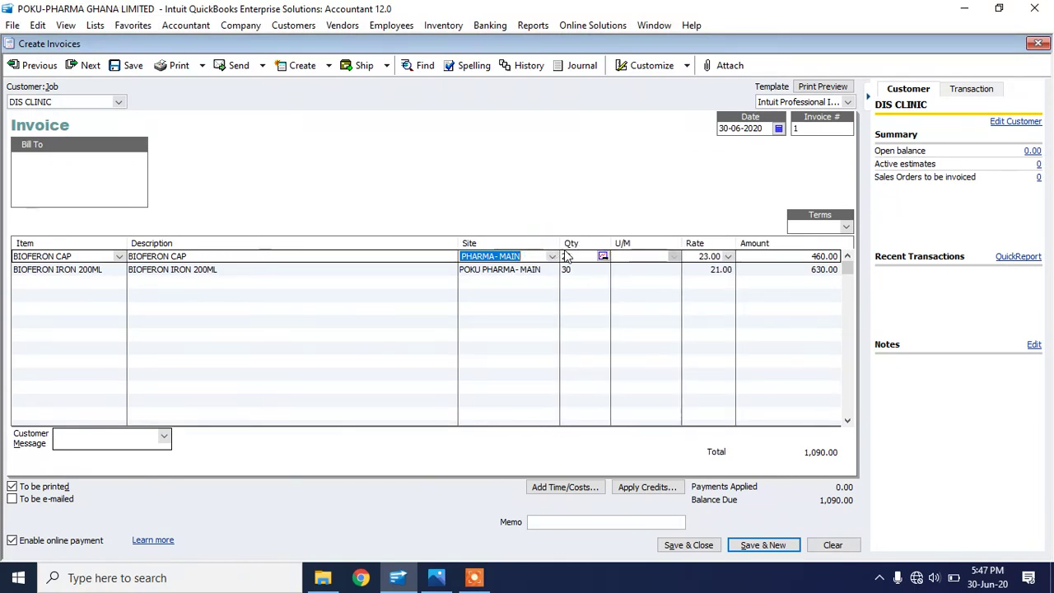
pyautogui.click(519, 270)
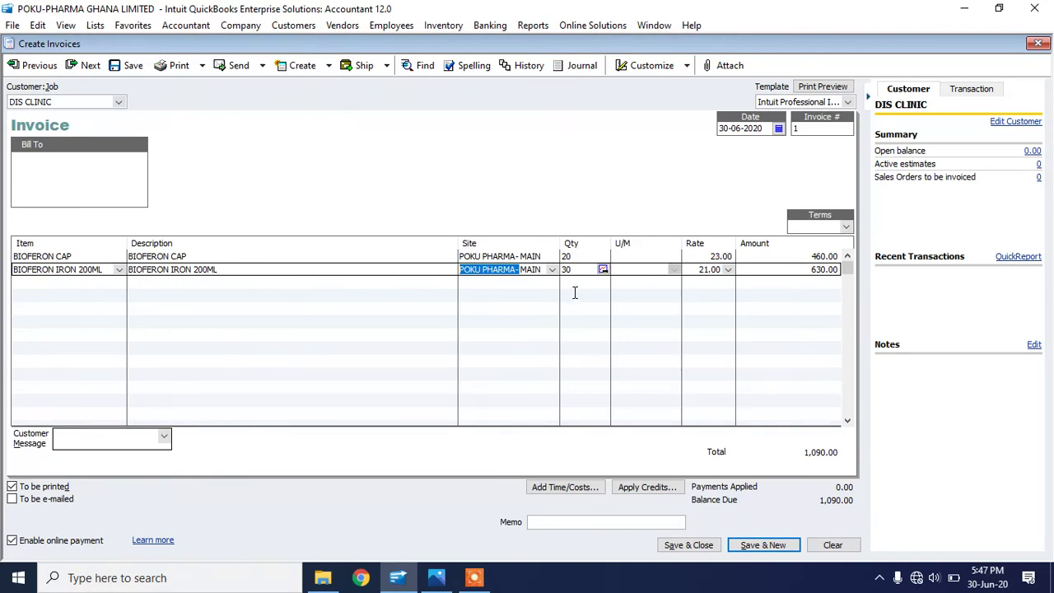
# Save and close the DIS CLINIC invoice, adding BIOFERON to the spelling dictionary.
pyautogui.click(682, 550)
pyautogui.click(500, 293)
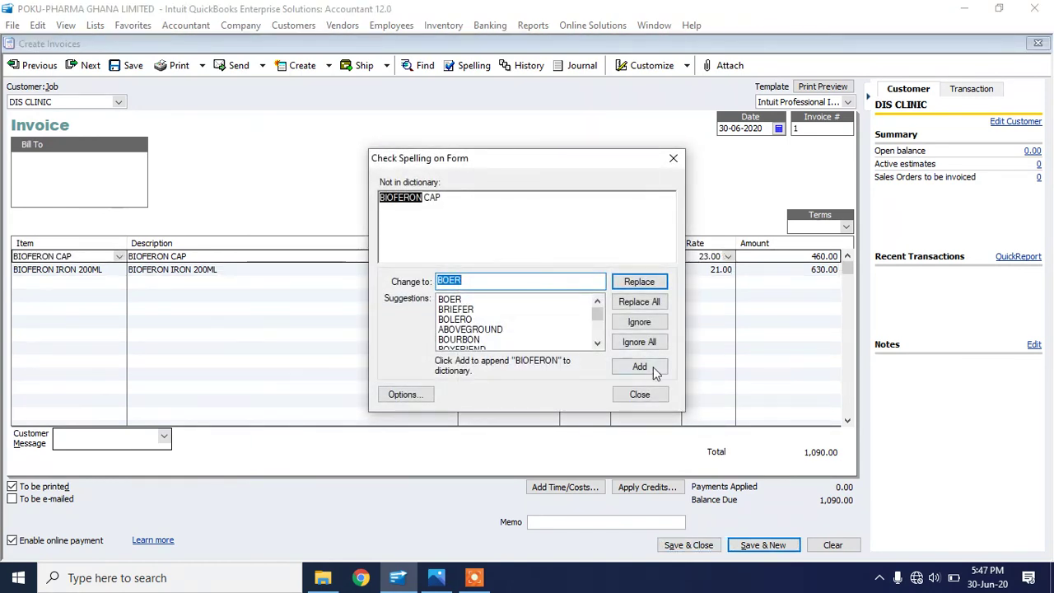
pyautogui.click(640, 367)
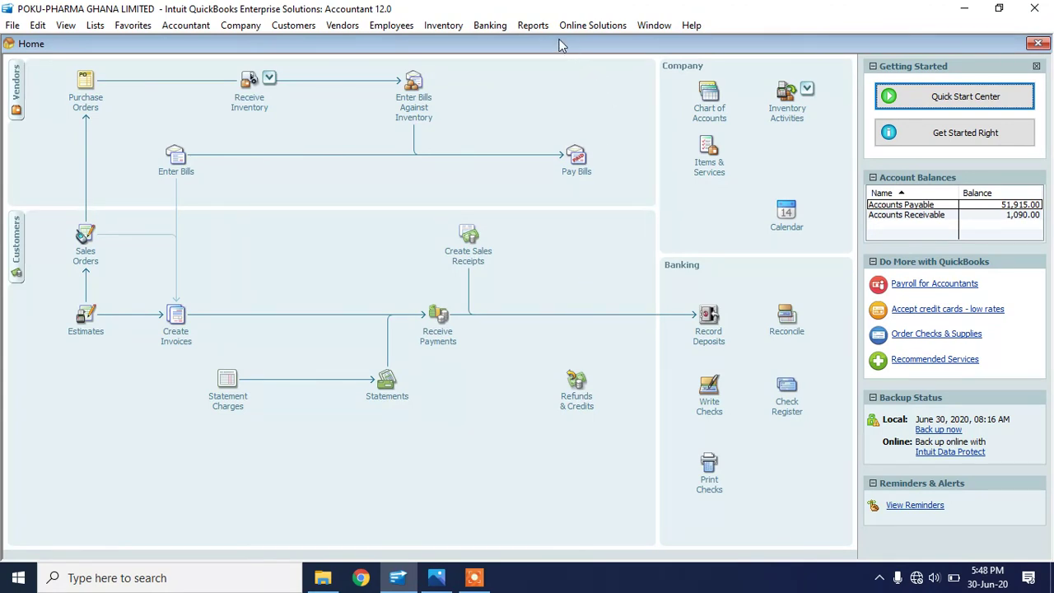
# Open the Quantity on Hand by Site report and drill into the BIOFERON CAP quantity at the main site to review its transactions.
pyautogui.click(533, 24)
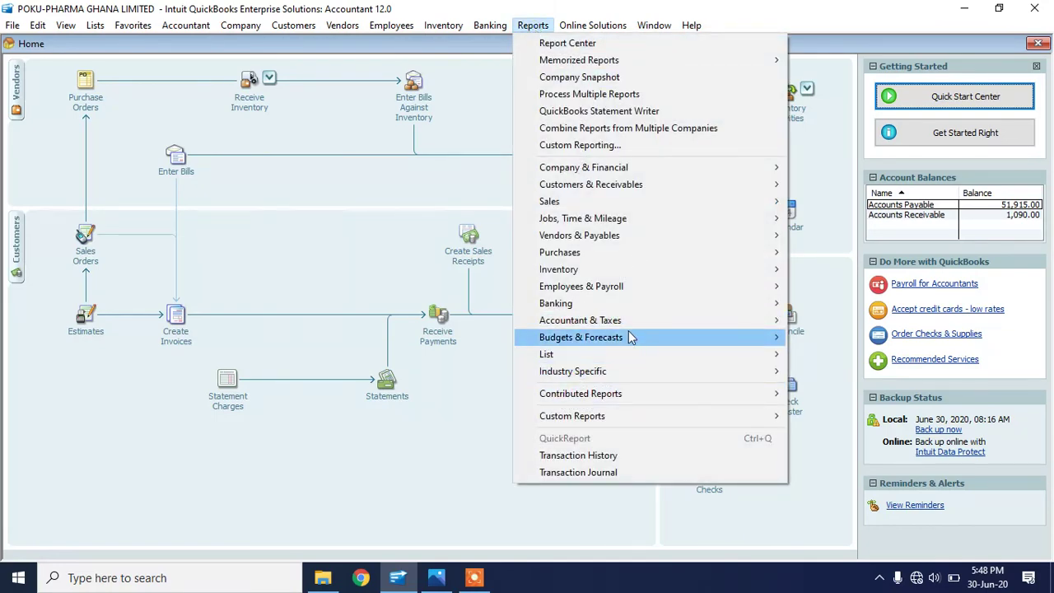
pyautogui.moveTo(596, 273)
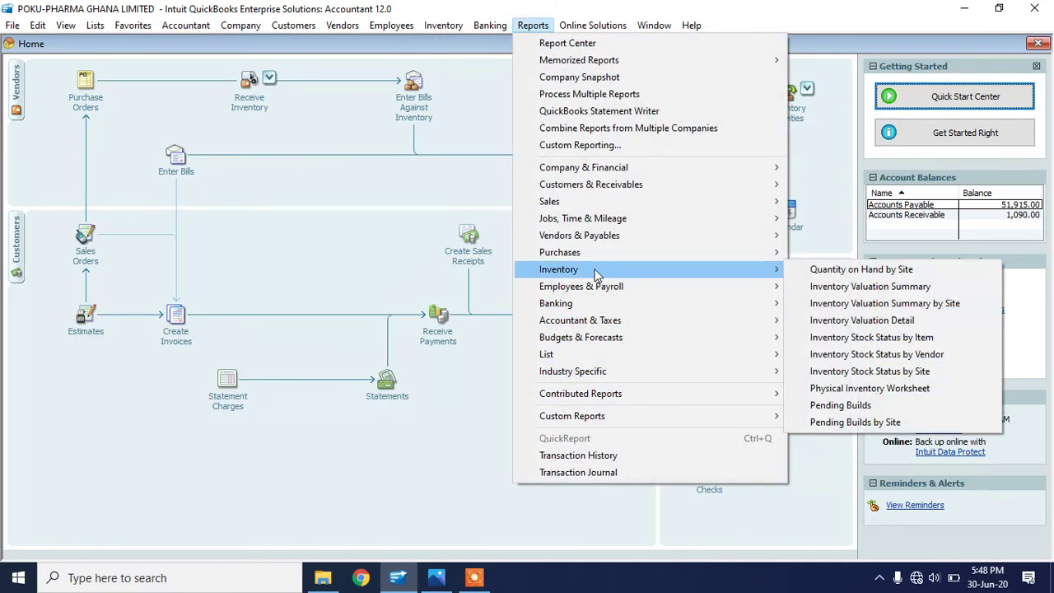
pyautogui.click(882, 275)
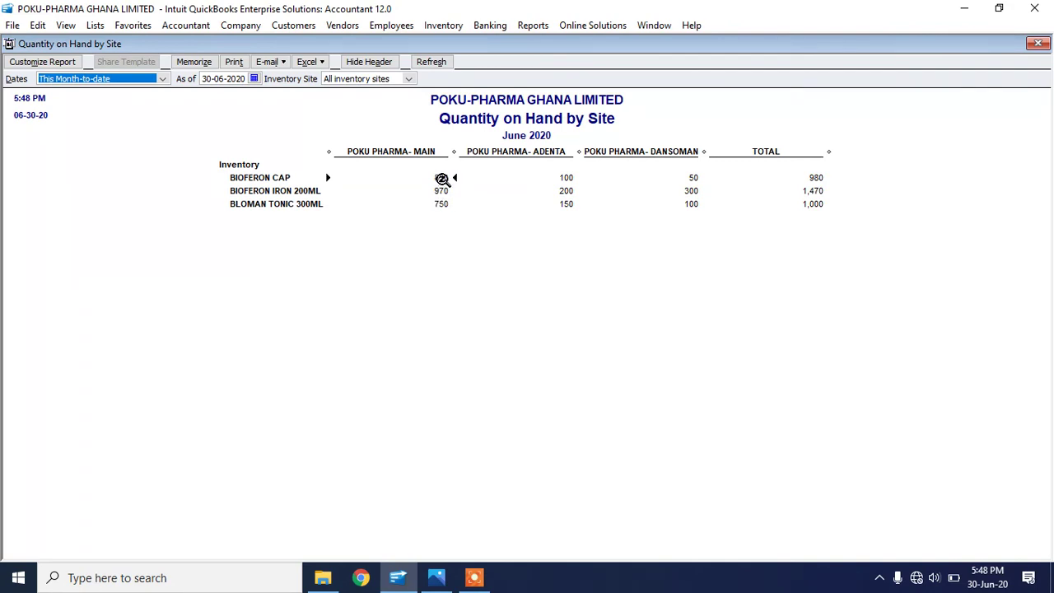
pyautogui.doubleClick(442, 177)
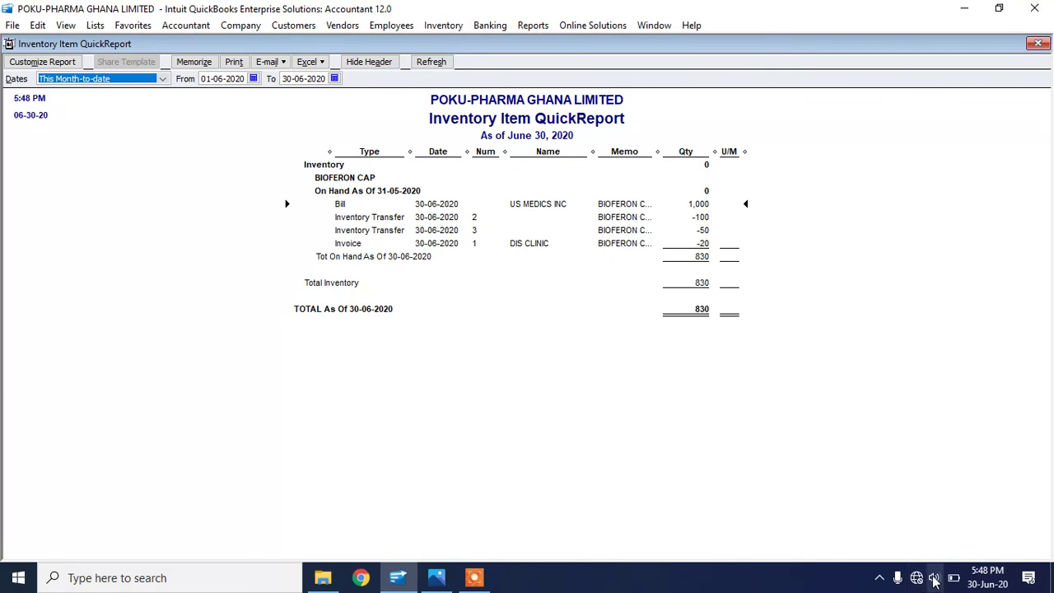
pyautogui.moveTo(1004, 589)
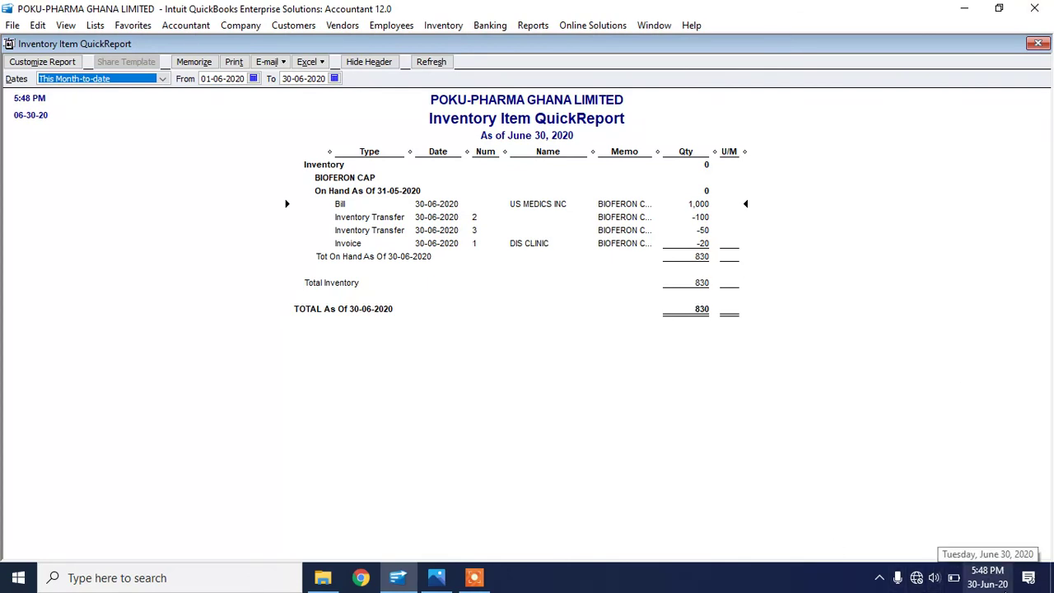